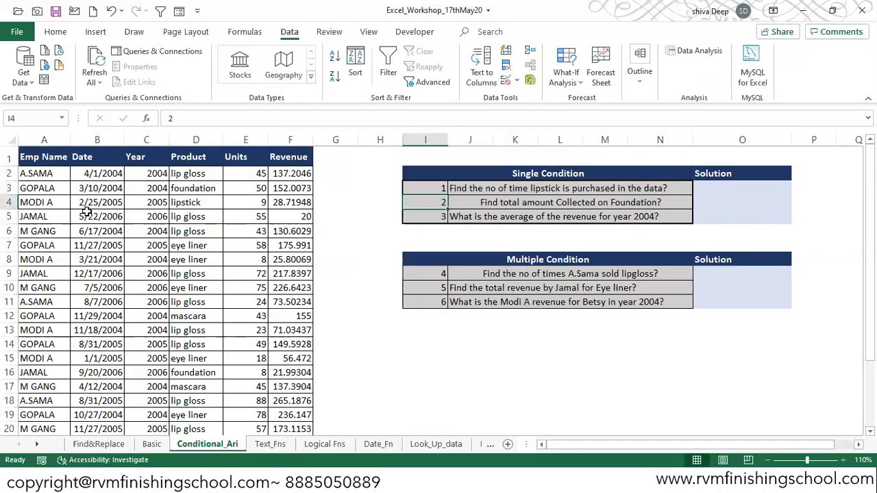
- Examine the data table's column headers and the lipstick entry in the Product column for the first single-condition question
key(Right)
key(Right)
key(Right)
key(Right)
key(Right)
key(Right)
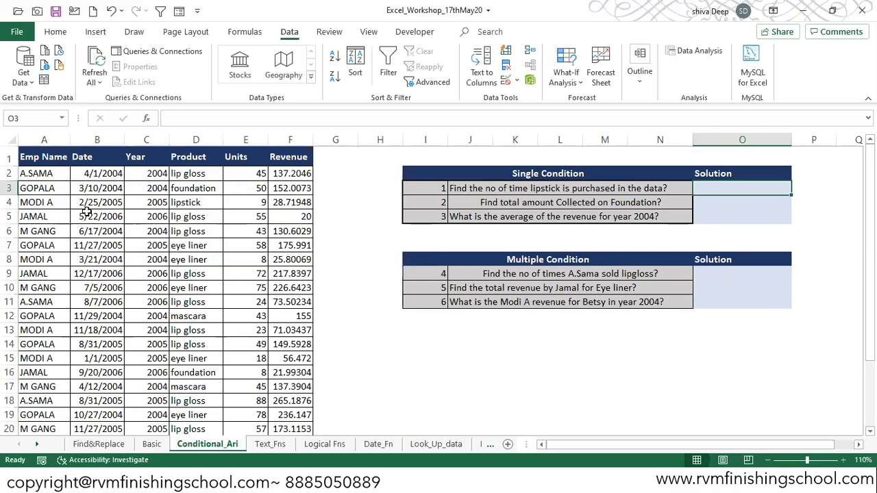
drag(59, 164, 282, 156)
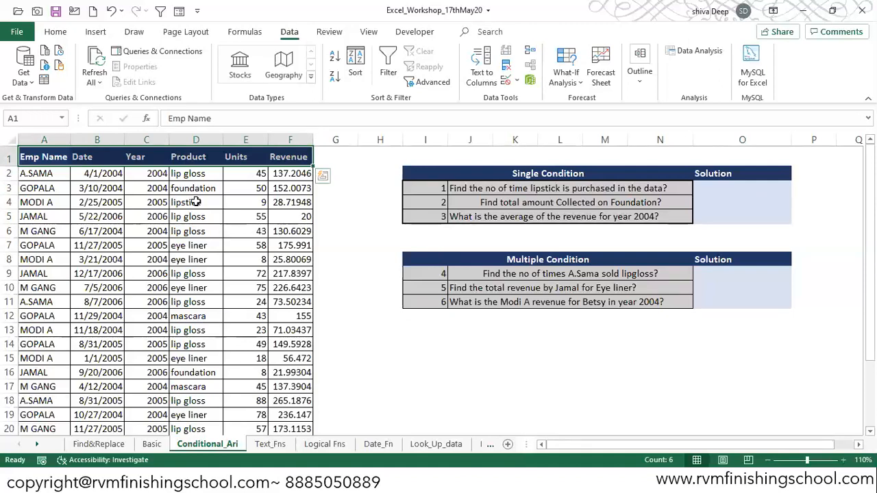
click(196, 202)
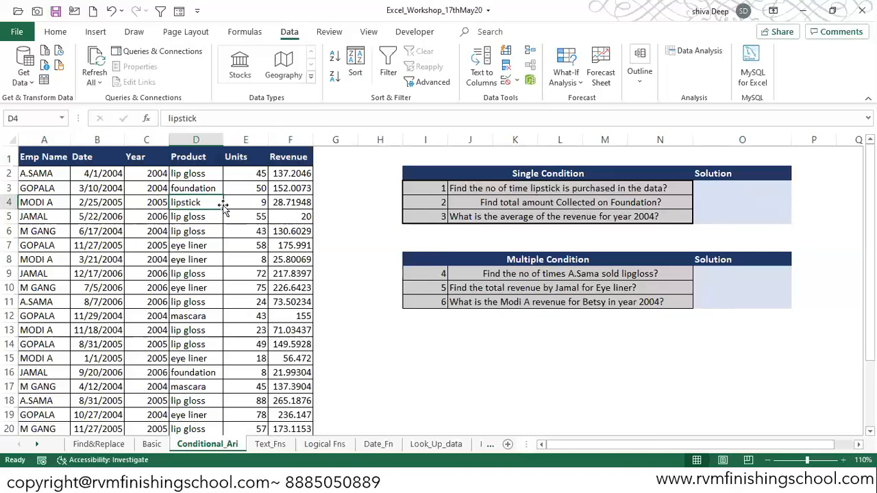
key(Right)
key(Right)
key(Right)
key(Right)
key(Right)
key(Right)
key(Right)
key(Up)
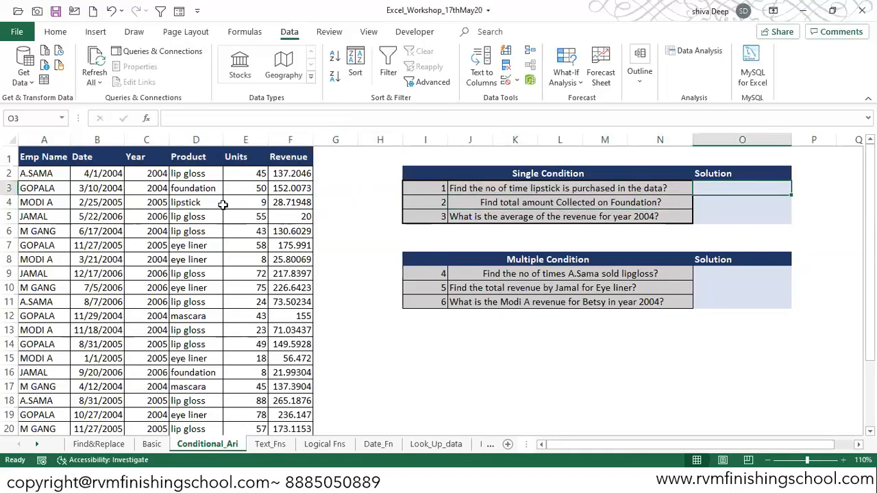
key(Right)
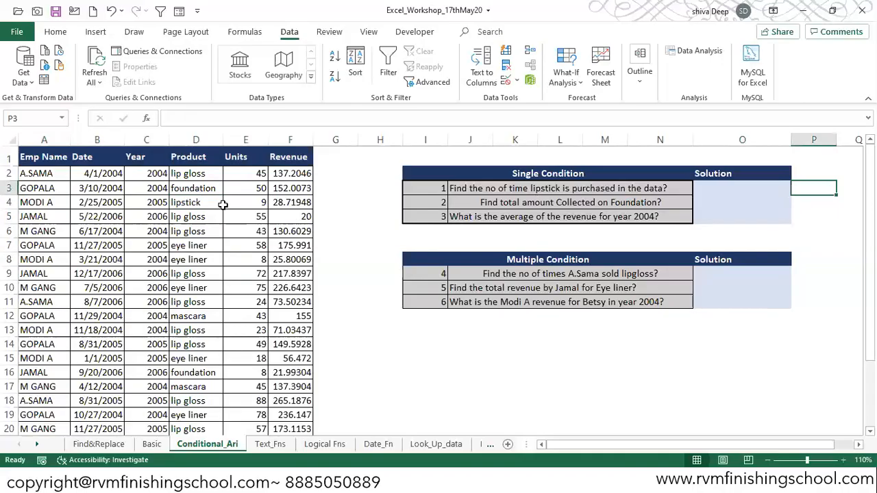
key(Left)
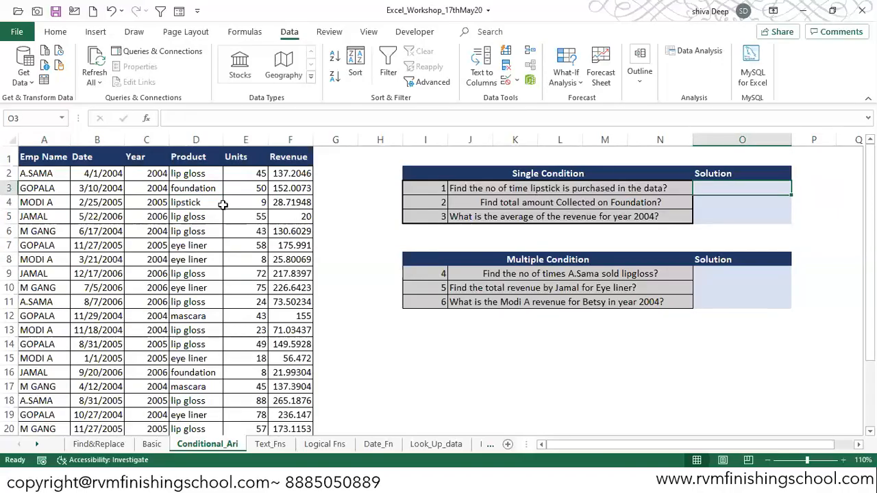
text(=count)
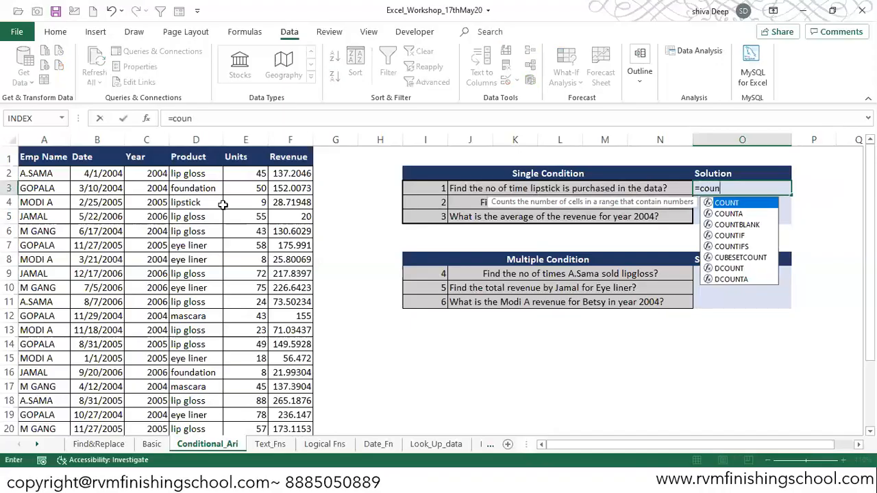
key(Down)
key(Down)
key(Down)
key(Up)
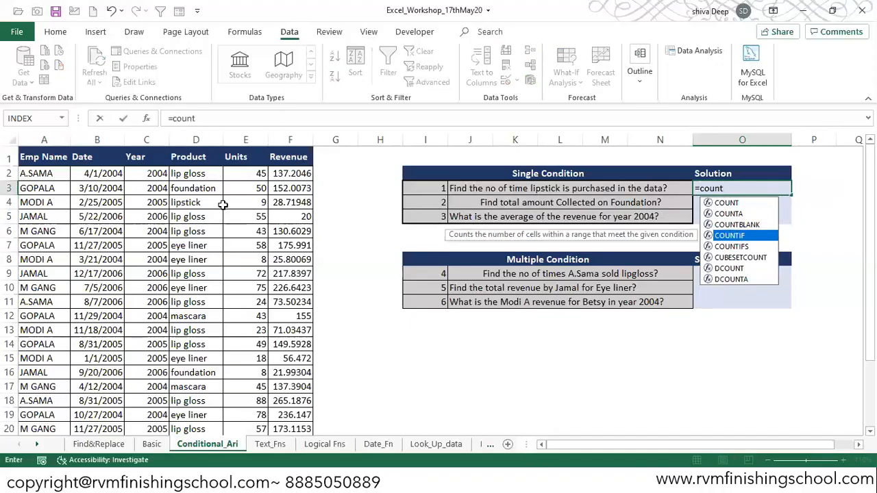
key(Tab)
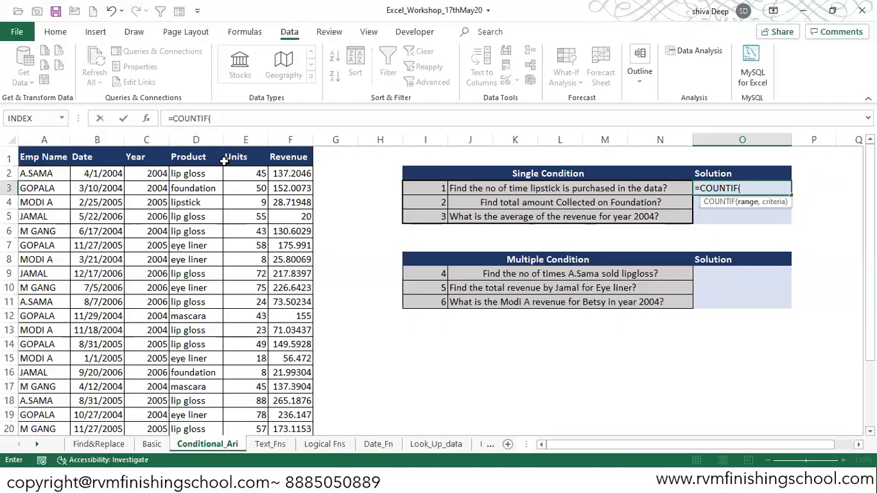
click(188, 155)
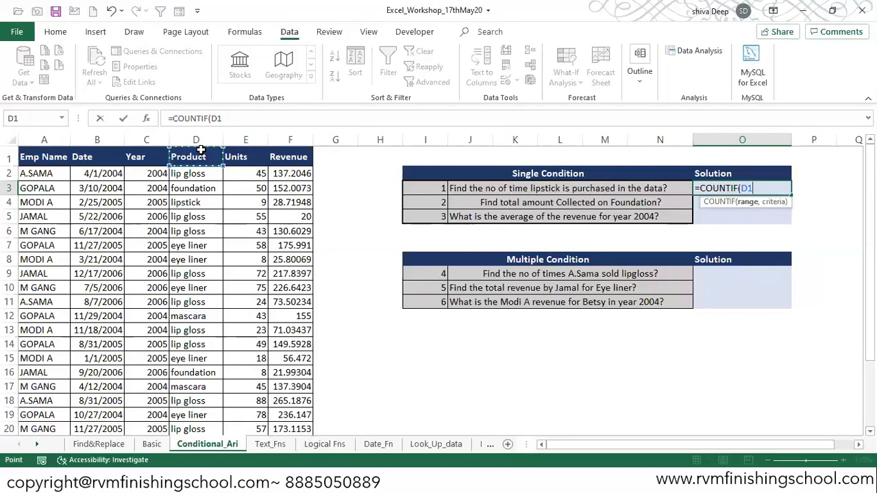
key(ctrl+shift+Down)
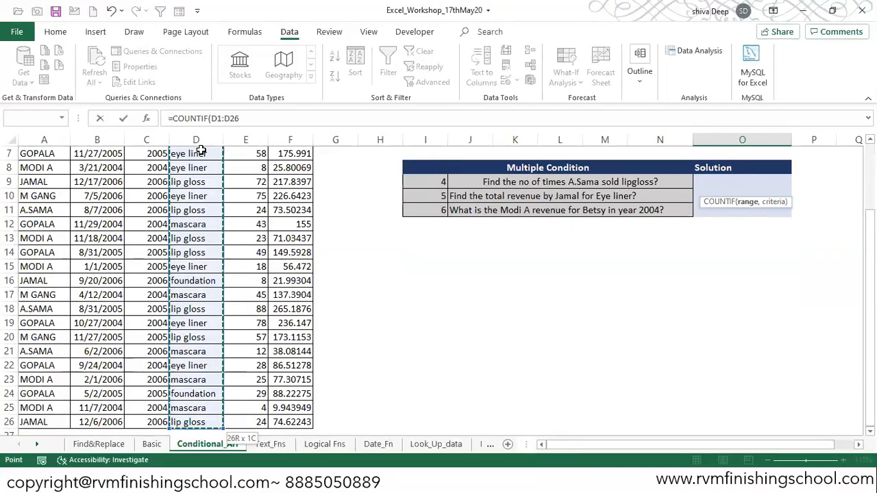
key(ctrl+Home)
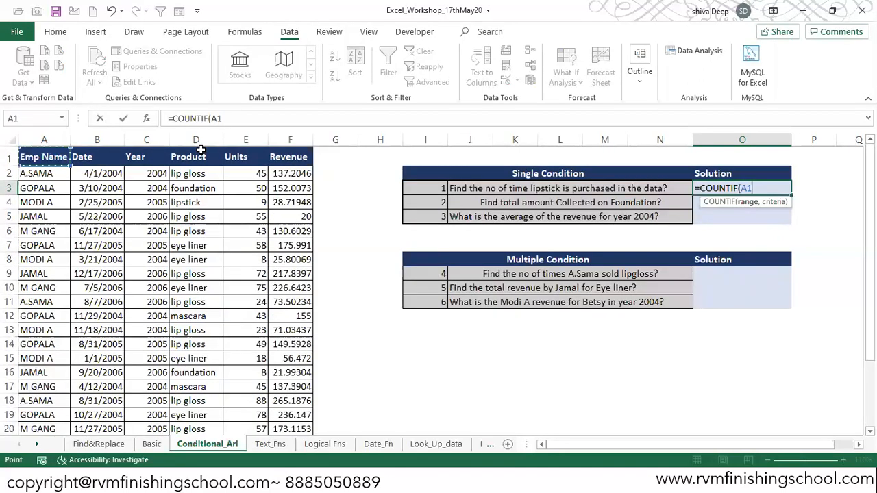
key(Right)
key(Right)
key(Right)
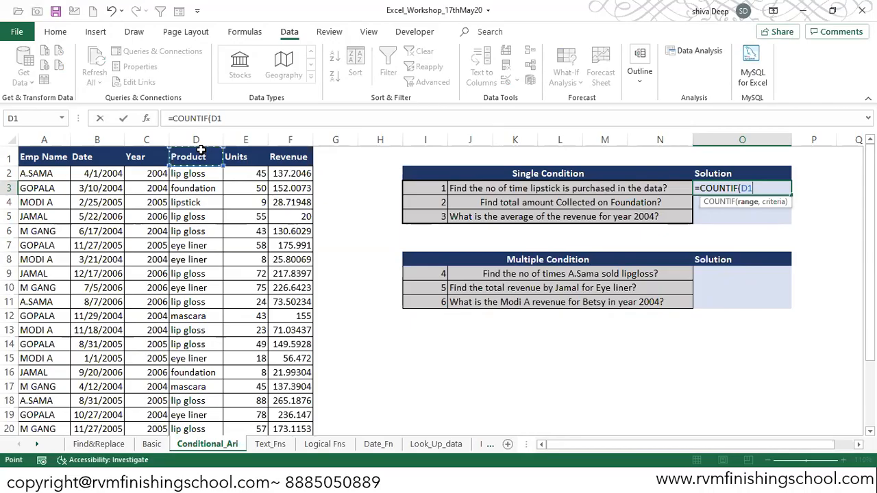
key(Escape)
- Create named ranges for the data table A1:F26 using only the top row as names
key(Left)
key(Left)
key(Left)
key(Left)
key(Left)
key(Left)
key(Left)
key(Left)
key(Left)
key(Left)
key(Left)
key(Left)
key(Left)
key(Left)
key(Up)
key(Up)
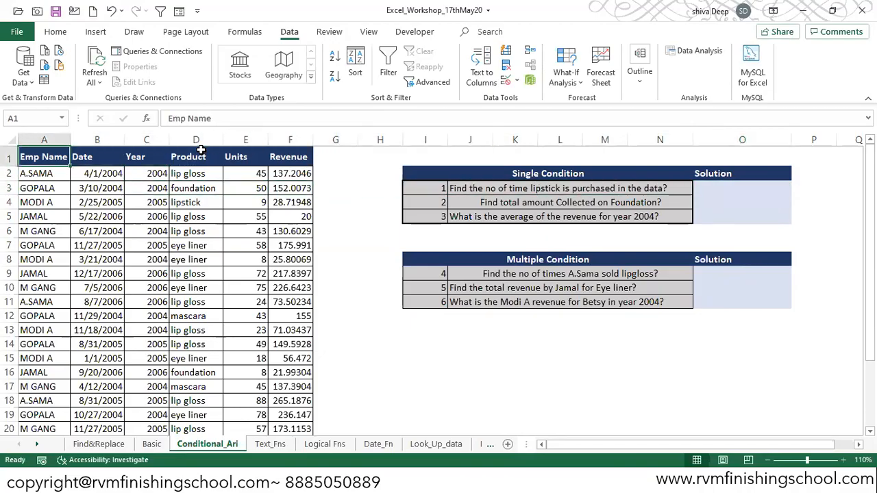
key(ctrl+shift+Right)
key(ctrl+shift+Down)
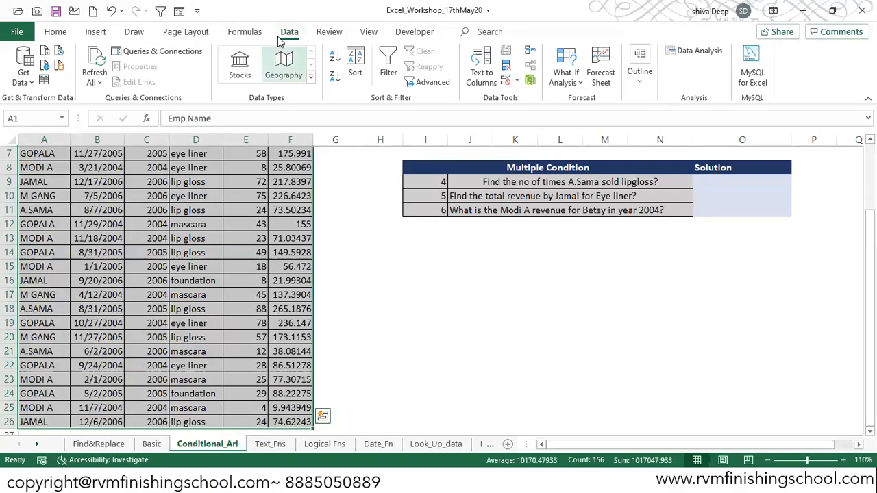
click(241, 33)
click(466, 82)
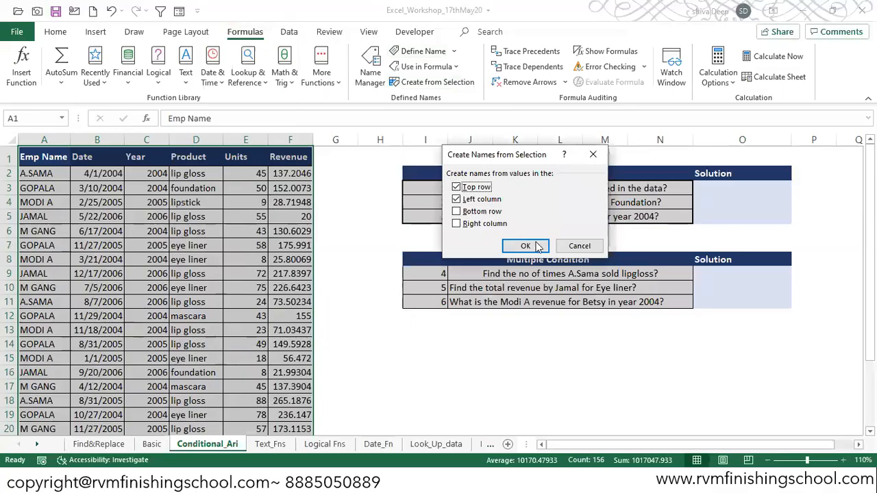
click(457, 199)
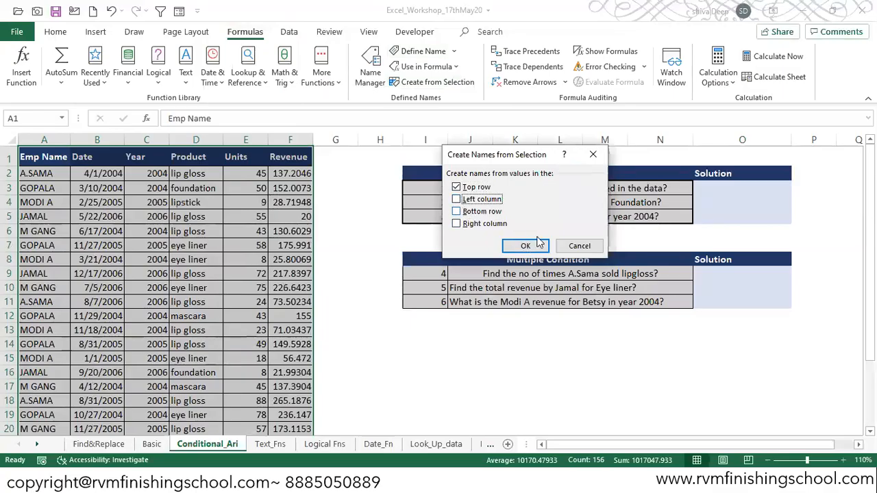
click(526, 245)
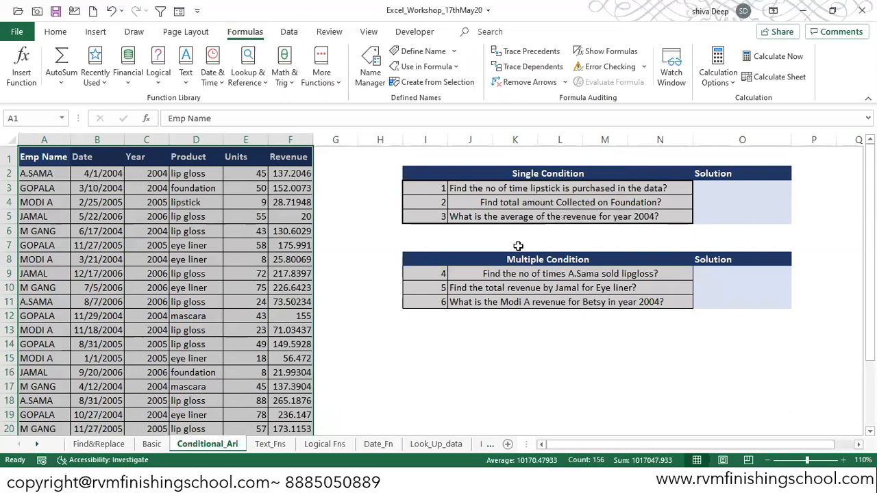
- Review the workbook's defined names, checking the Emp_Name, Product, Revenue, Units and Year entries
click(371, 69)
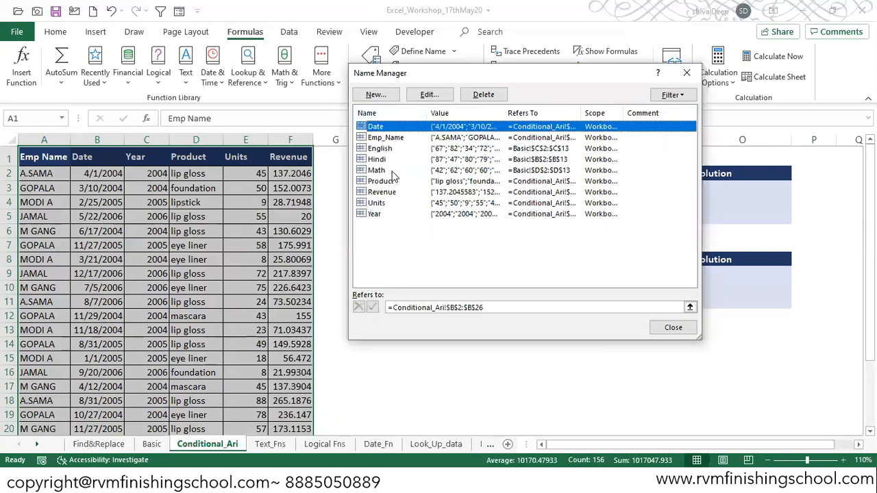
key(Down)
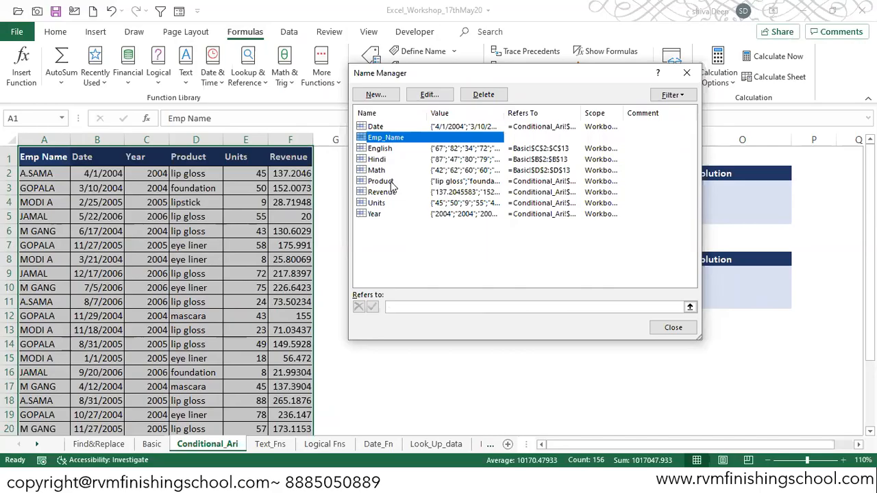
click(392, 183)
click(390, 193)
click(383, 204)
click(377, 216)
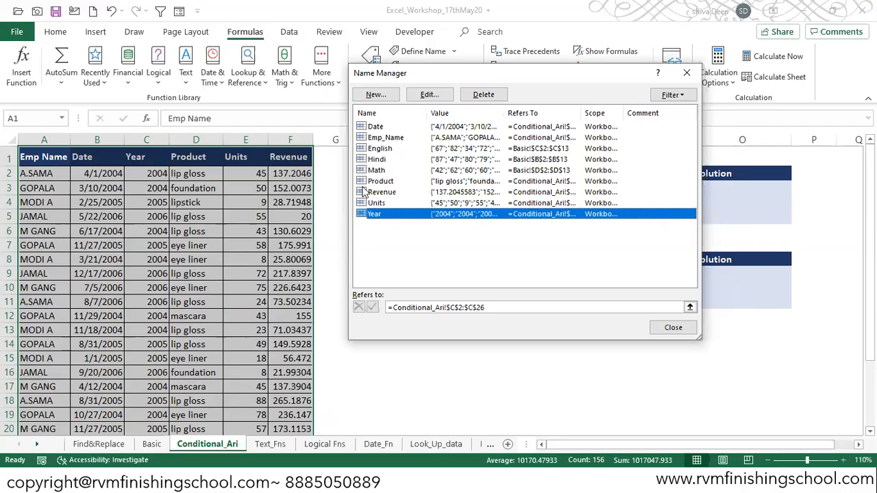
click(673, 328)
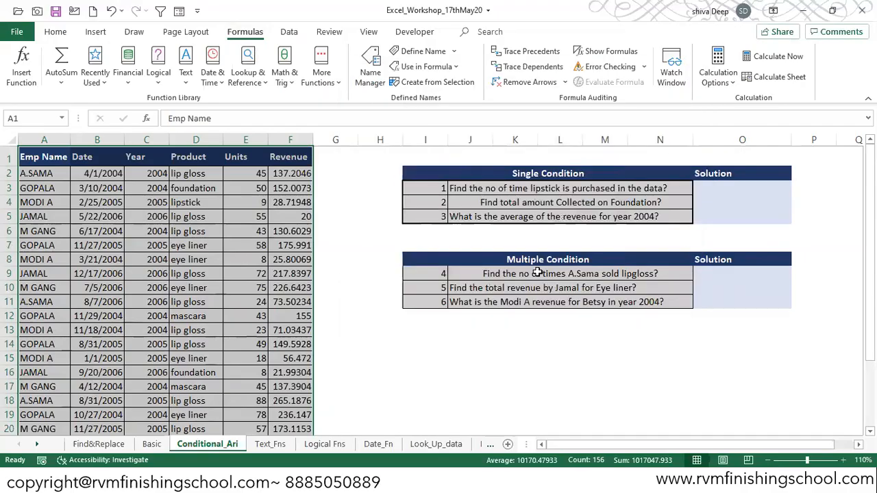
- Enter =COUNTIF(Product,"lipstick") in cell O3 to answer how many times lipstick is purchased
click(713, 190)
text(=)
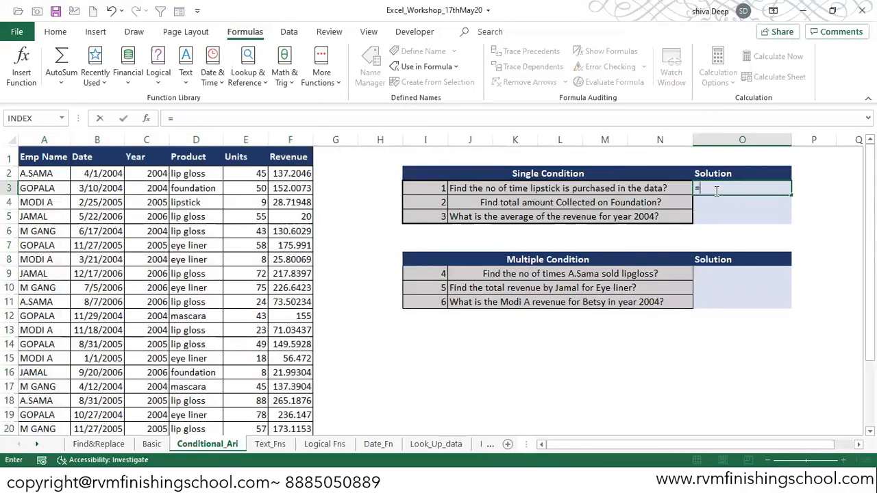
text(coun)
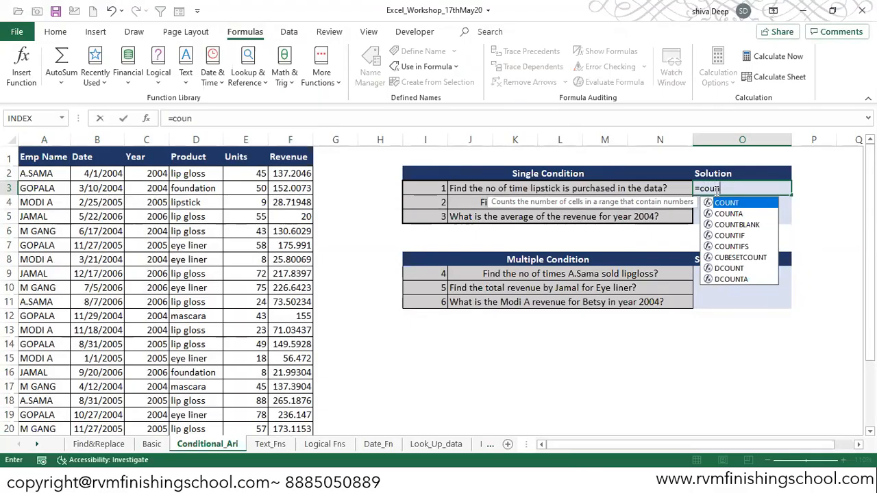
key(Down)
key(Down)
key(Down)
key(Tab)
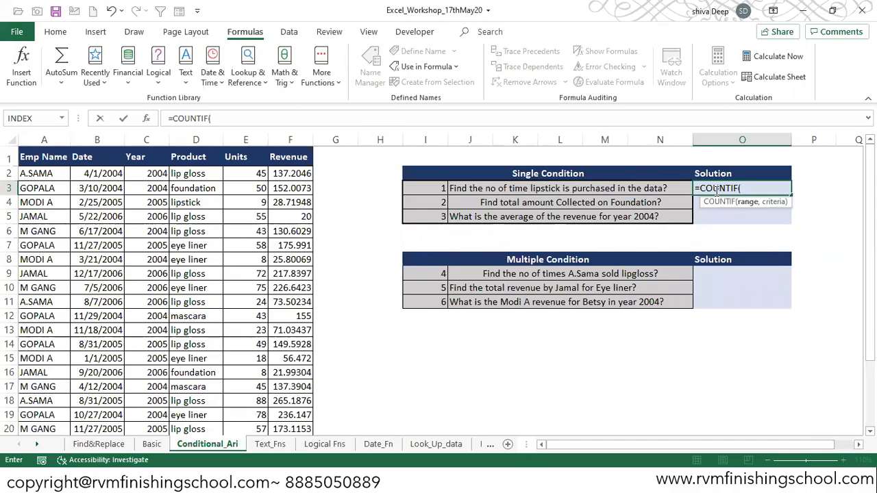
text(pro)
key(Down)
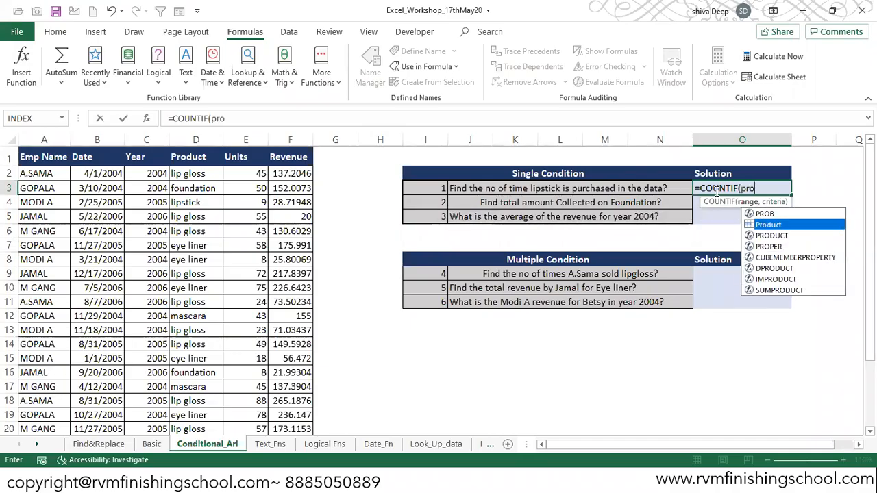
key(Tab)
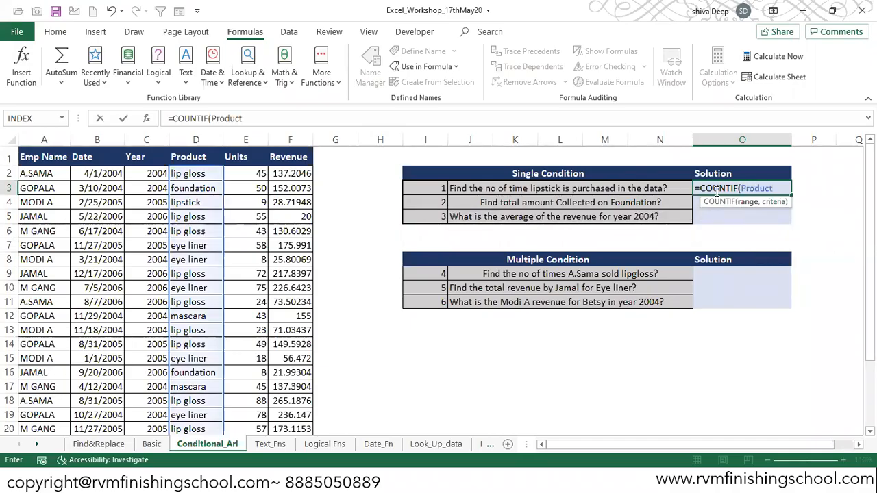
text(,)
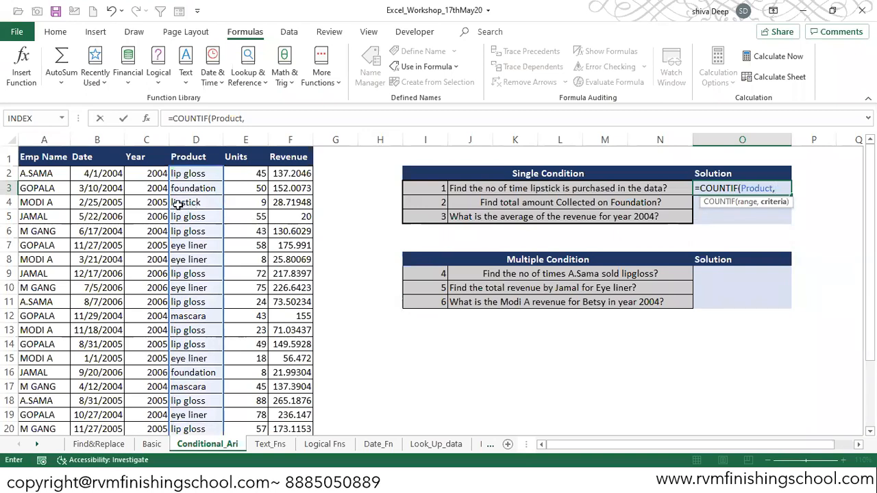
text("lipsti)
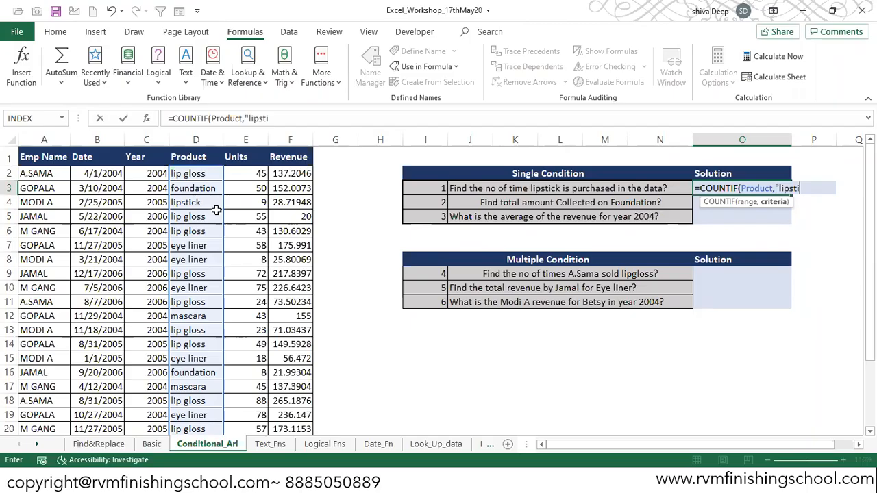
text(ck"))
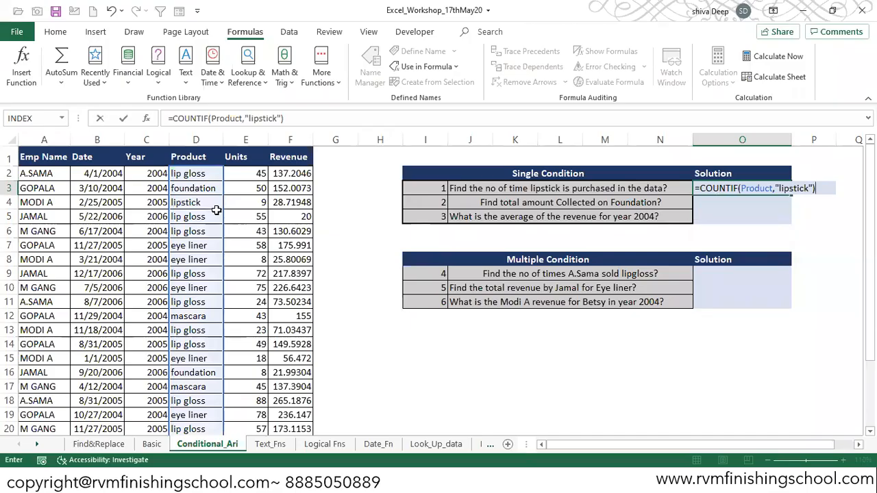
key(ctrl+Return)
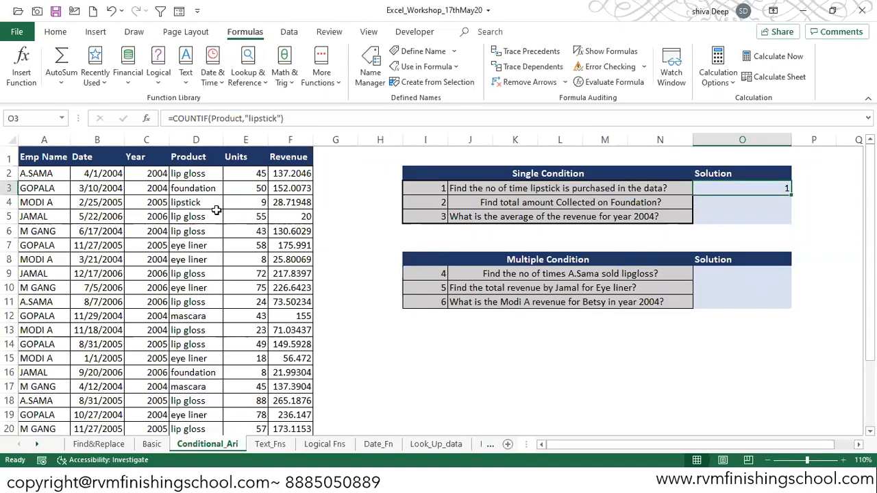
- Turn on filtering for the data table's header row A1:F1
key(ctrl+Down)
key(Up)
key(Up)
key(ctrl+Up)
key(ctrl+Up)
key(ctrl+Up)
key(Left)
key(Left)
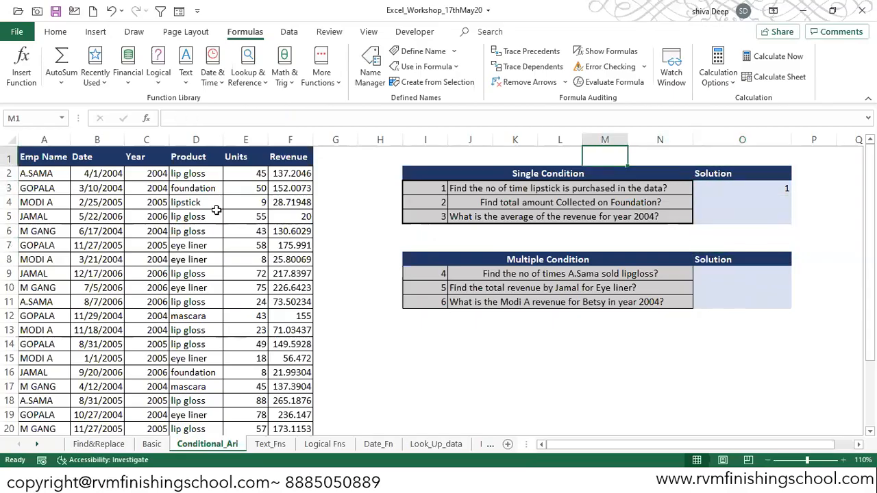
key(ctrl+Left)
key(ctrl+Left)
key(ctrl+shift+Right)
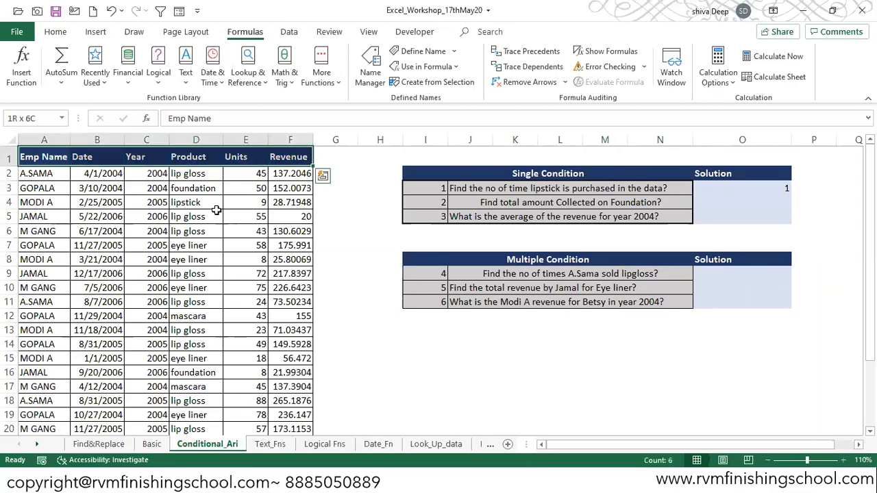
key(ctrl+shift+l)
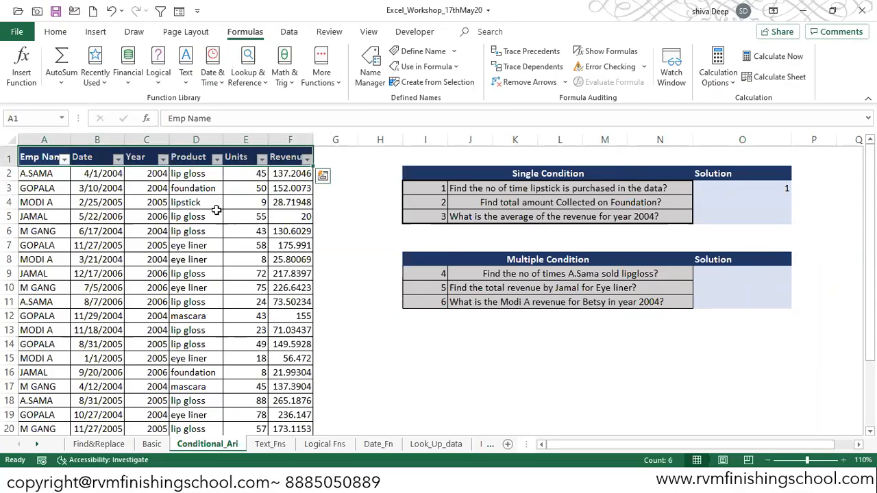
- Filter the Product column to show only lipstick records
click(216, 159)
click(121, 299)
click(103, 341)
click(140, 413)
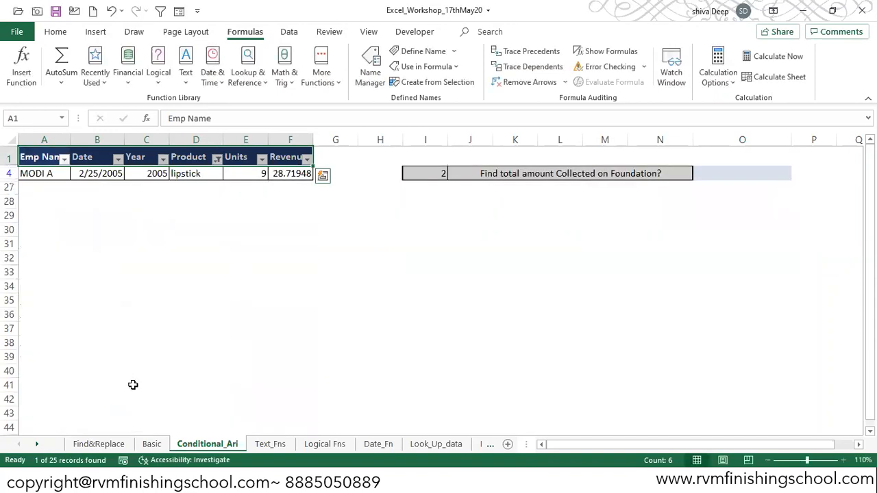
- Check the filtered lipstick record and reselect all products in the Product filter to show every row
drag(189, 173, 284, 173)
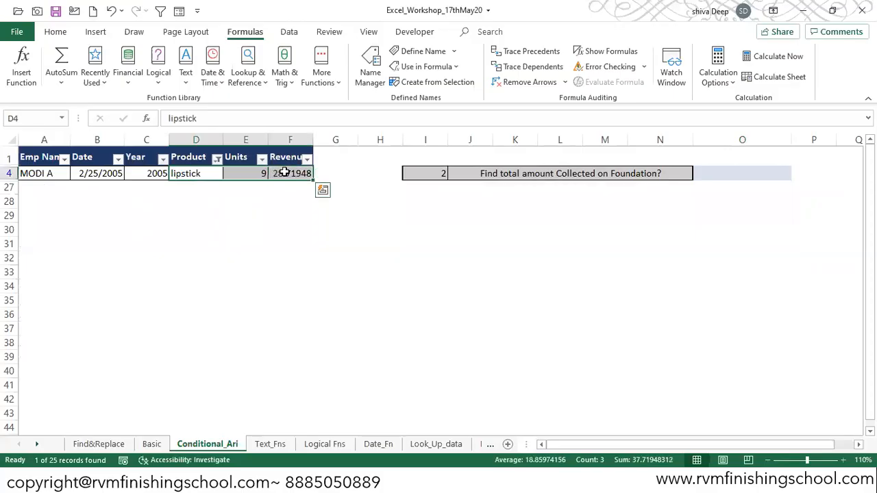
click(174, 213)
click(151, 175)
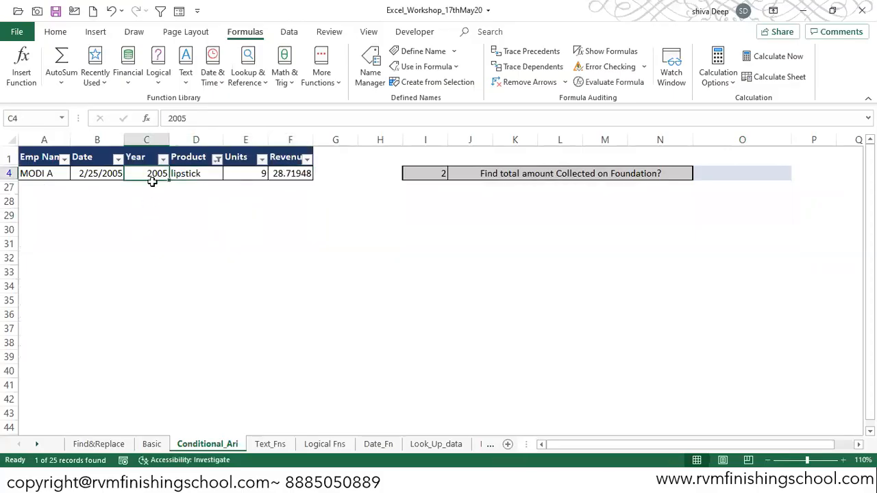
click(216, 160)
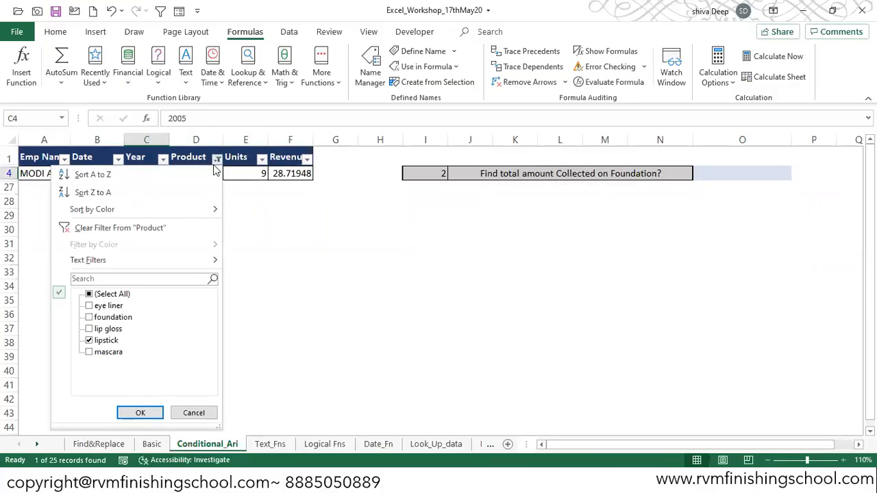
click(120, 295)
click(130, 414)
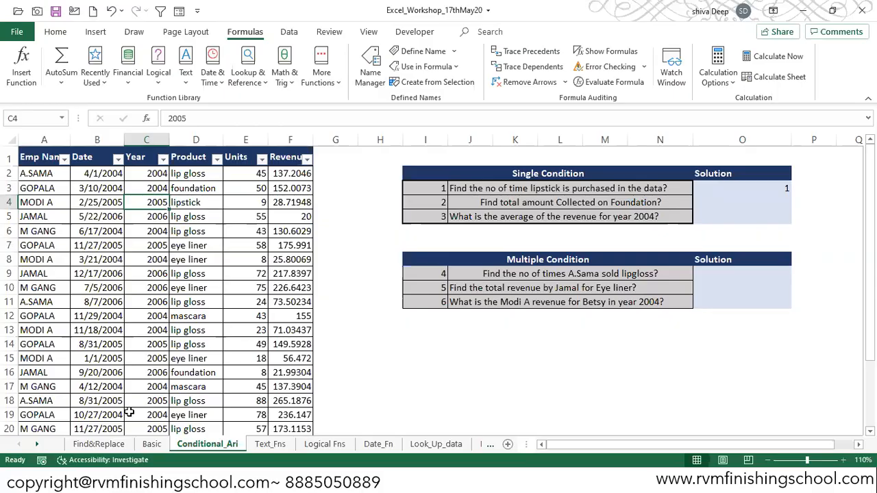
- Try =COUNTIF(Product,D5) in cell O13 to count the lip gloss records, and clear the cell again
key(Down)
key(Down)
key(Down)
key(Down)
key(Down)
key(Down)
key(Down)
key(Down)
key(Down)
key(Right)
key(Right)
key(Right)
key(Right)
key(Right)
key(Right)
key(Right)
key(Right)
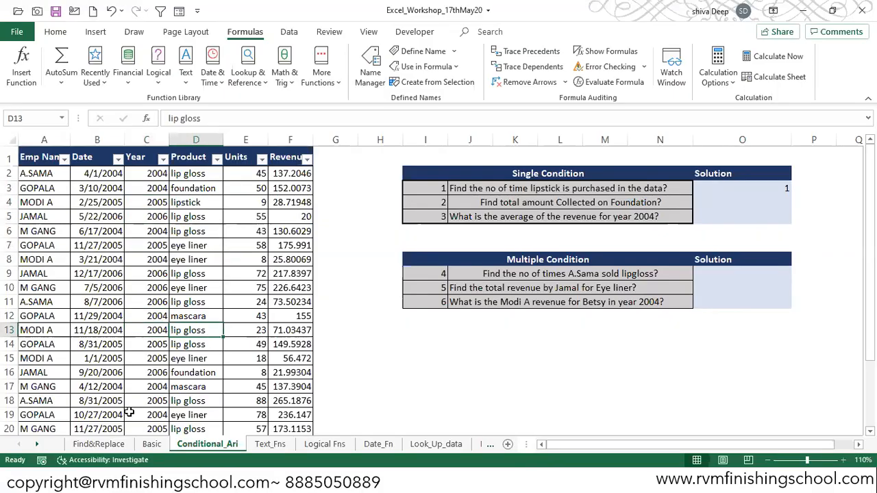
key(Right)
key(Right)
key(Right)
key(Right)
key(Right)
key(Left)
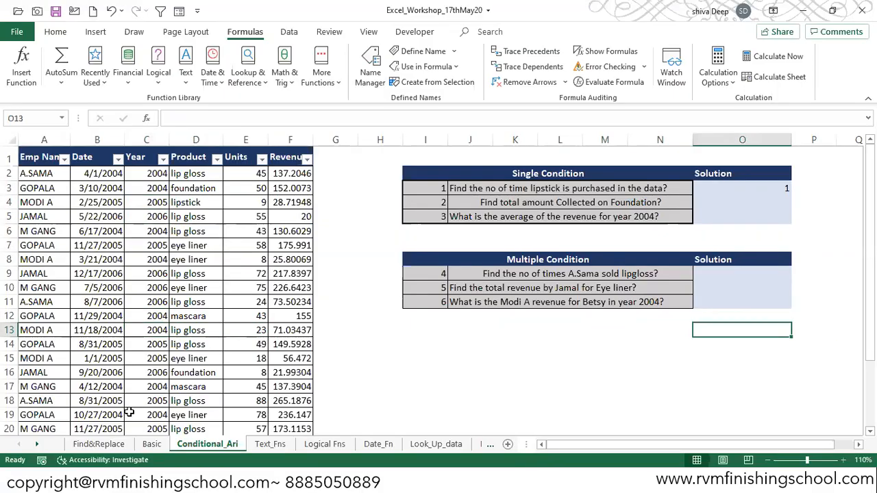
text(=countif)
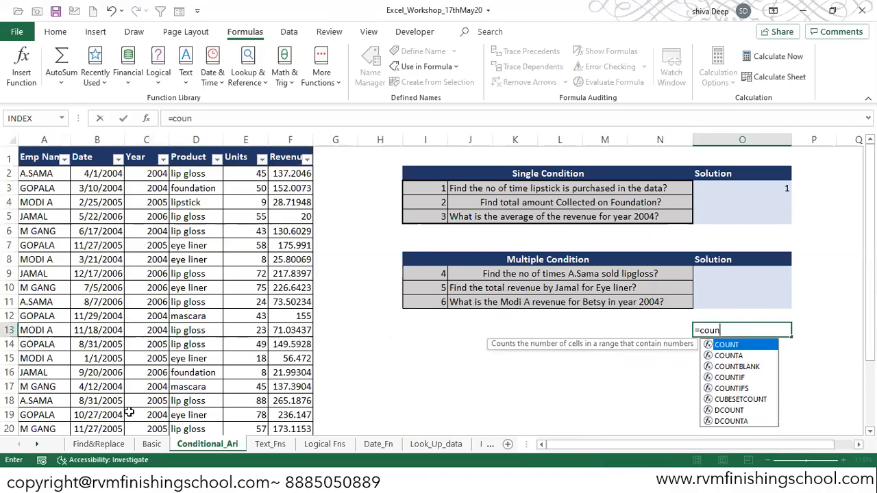
key(Tab)
key(Left)
key(Left)
key(Left)
key(Left)
key(Left)
key(Left)
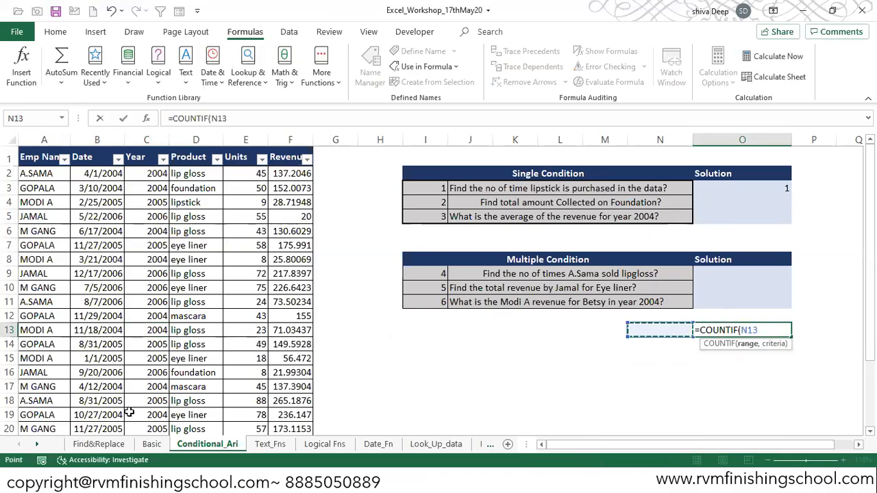
key(BackSpace)
key(BackSpace)
key(BackSpace)
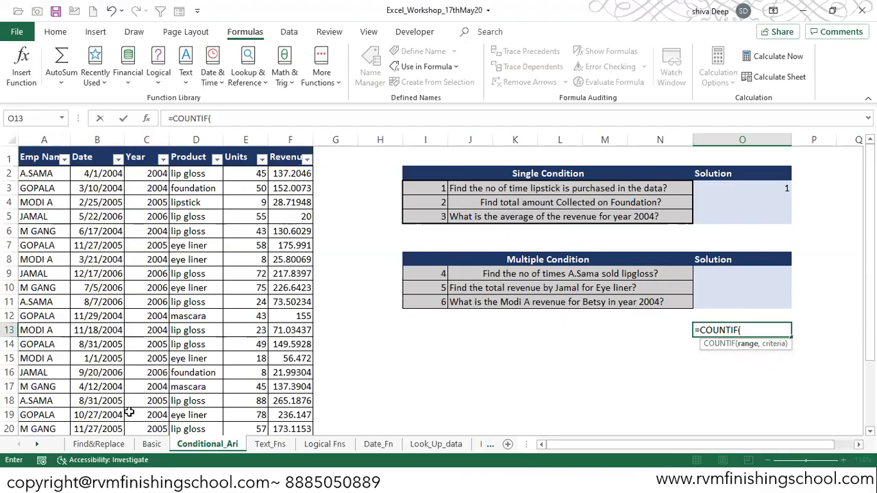
text(prod)
key(Tab)
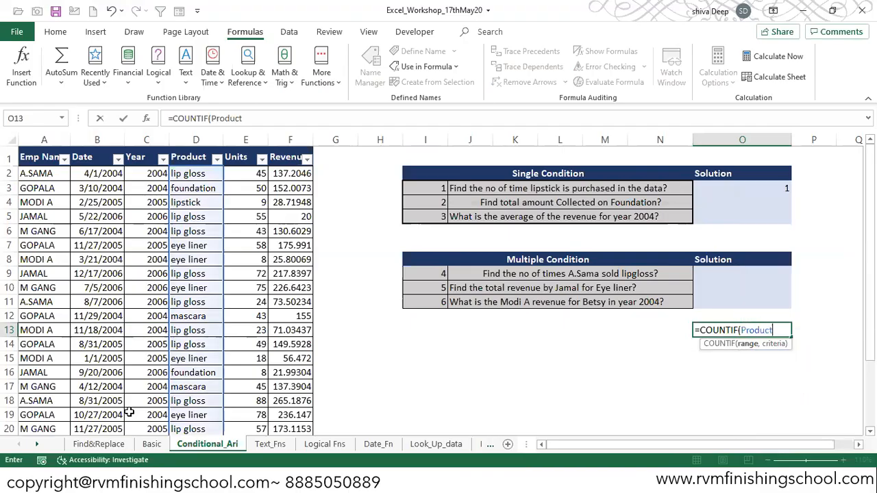
text(,)
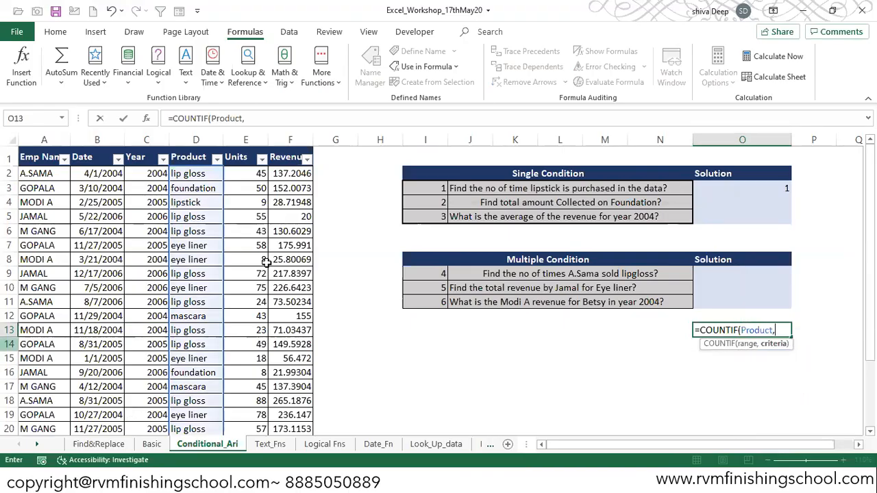
click(198, 218)
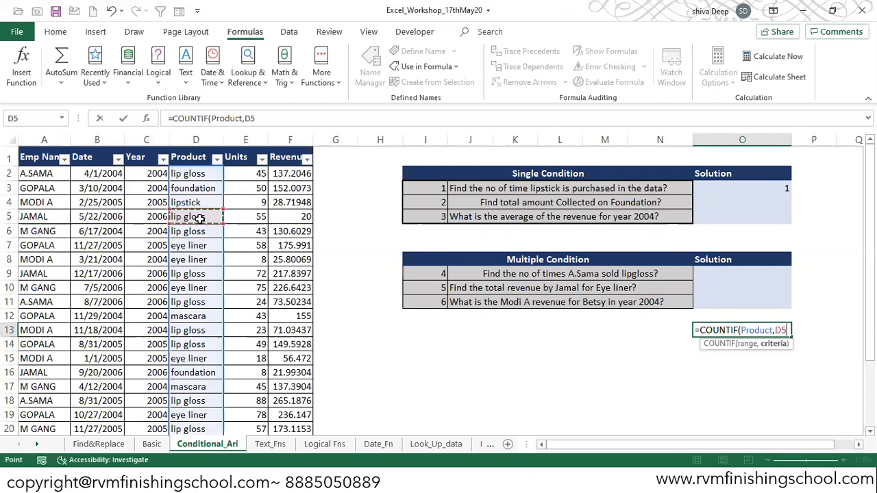
text())
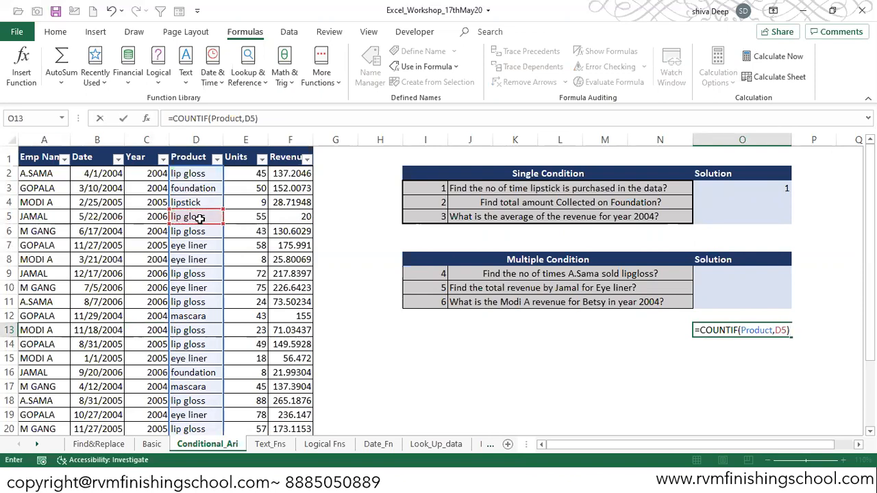
key(Return)
key(Up)
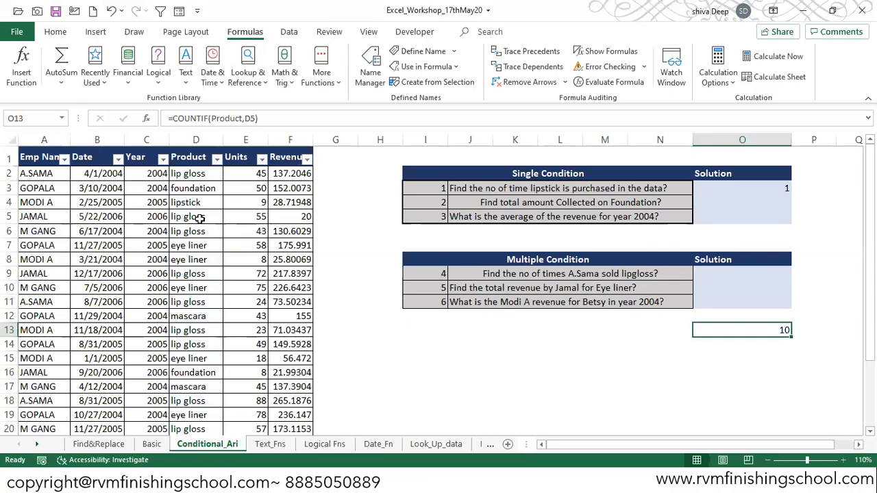
key(Delete)
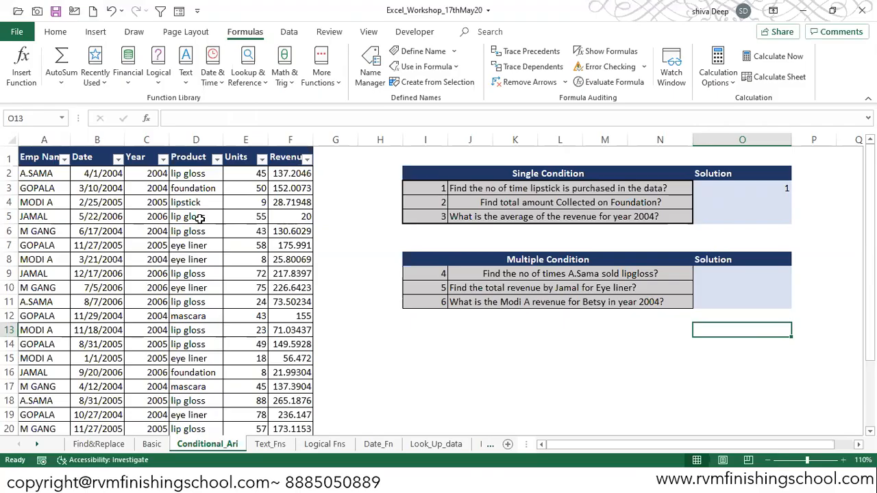
- Reword question 2 in cell J4 to "Find total revenue Collected on Foundation?"
key(Up)
key(Up)
key(Up)
key(Up)
key(Up)
key(Up)
key(Up)
key(Up)
key(Up)
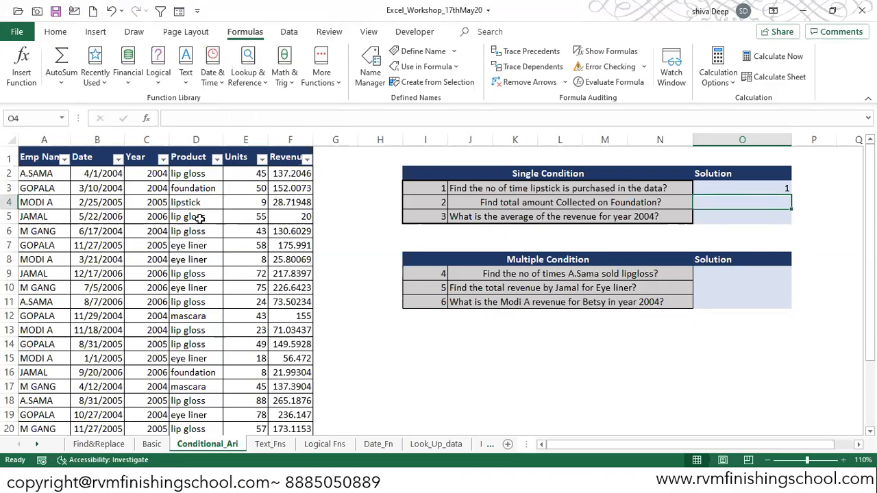
key(Left)
key(F2)
key(Left)
key(Left)
key(Left)
key(Left)
key(Left)
key(Left)
key(Left)
key(Left)
key(Left)
key(Left)
key(Left)
key(Left)
key(Left)
key(Left)
key(Left)
key(Left)
key(Left)
key(Left)
key(Left)
key(Left)
key(Left)
key(Left)
key(Left)
key(Left)
key(Left)
key(Left)
key(Left)
key(Left)
key(Left)
key(Left)
key(Left)
key(Right)
key(Right)
key(Right)
key(Right)
key(Right)
key(Right)
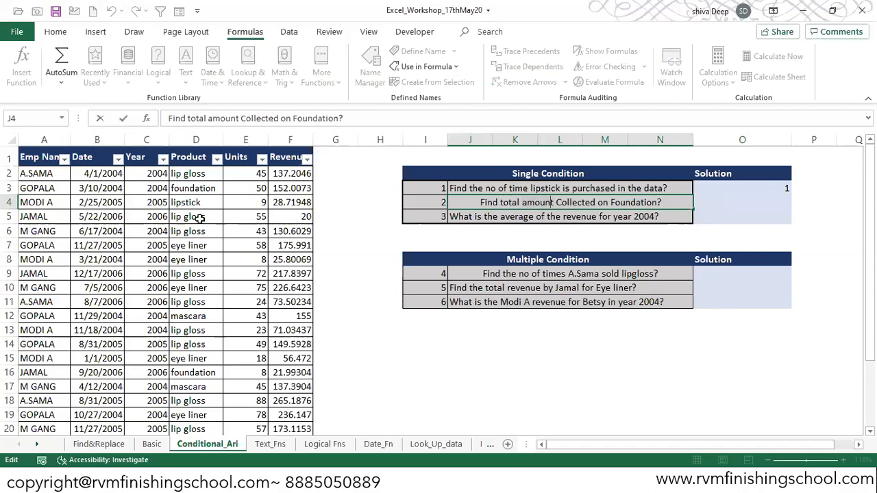
key(BackSpace)
key(BackSpace)
key(BackSpace)
key(BackSpace)
key(BackSpace)
key(BackSpace)
text(revenue)
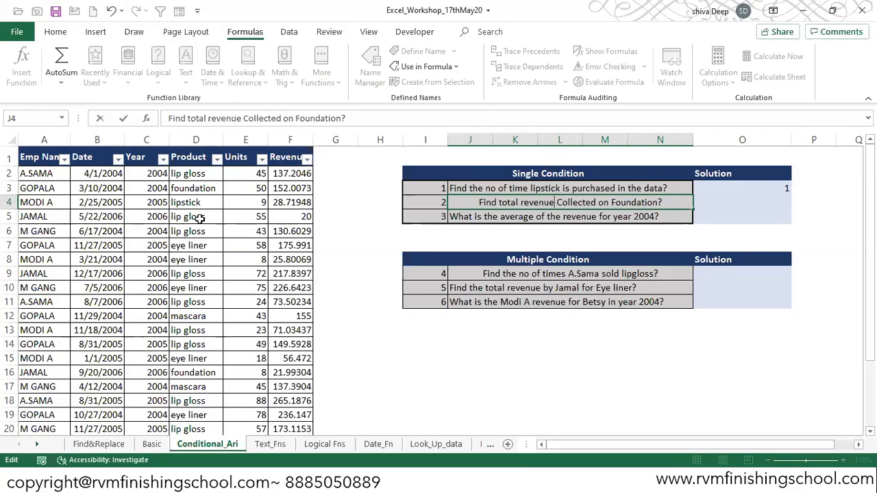
key(Return)
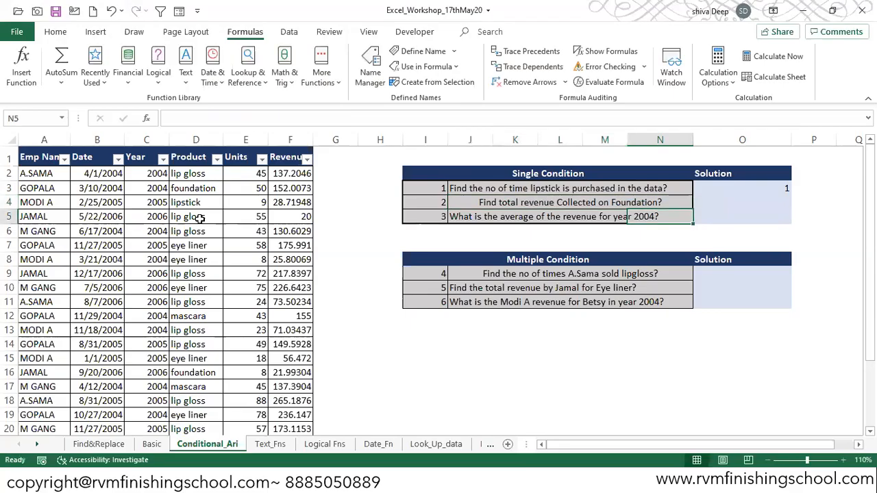
- Enter =SUMIF(Product,D3) in cell O4, using the foundation entry as the criterion for question 2
key(Up)
key(Right)
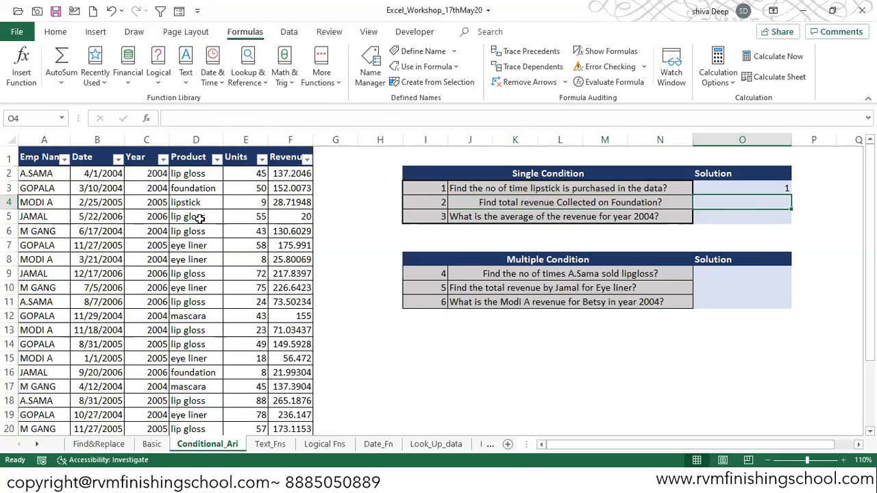
text(=sumif)
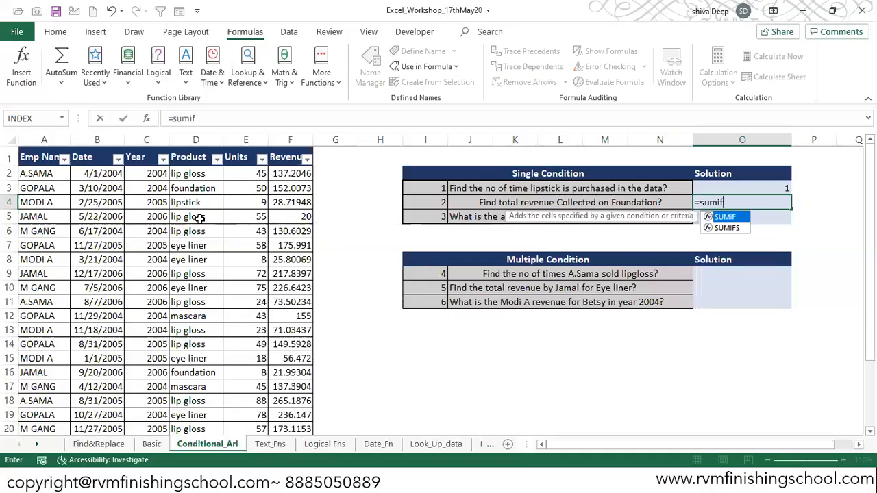
key(Tab)
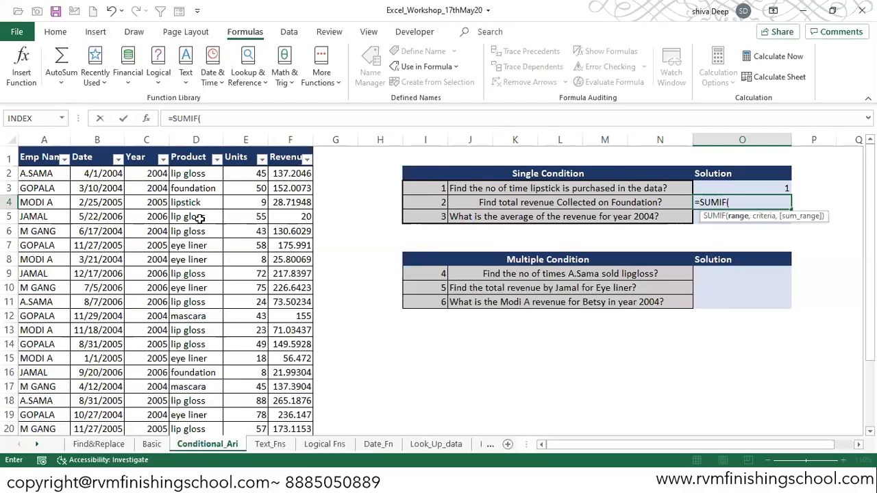
key(Left)
key(Left)
key(Left)
key(Left)
key(Left)
key(Left)
key(Up)
key(Up)
key(Up)
key(BackSpace)
key(BackSpace)
text(produ)
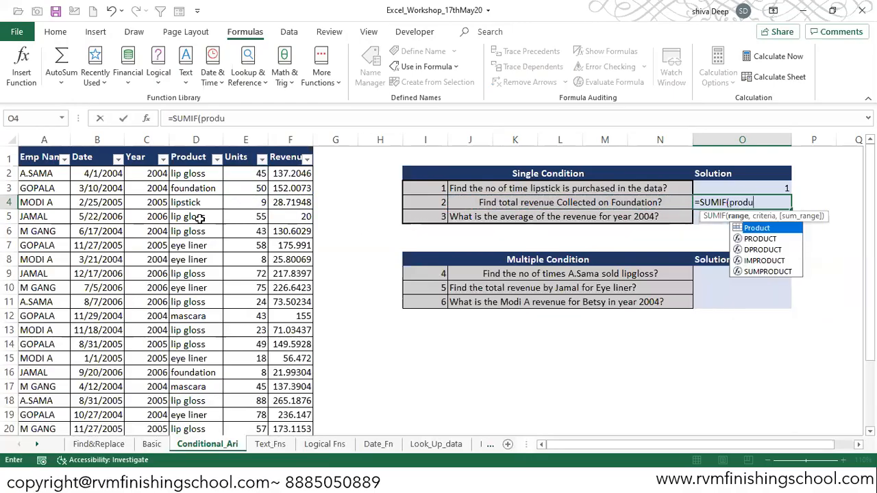
key(Tab)
text(,)
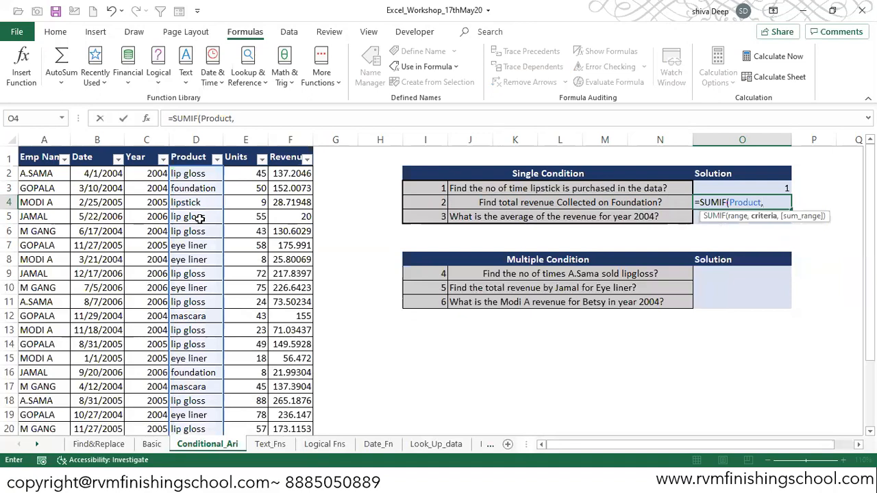
click(195, 192)
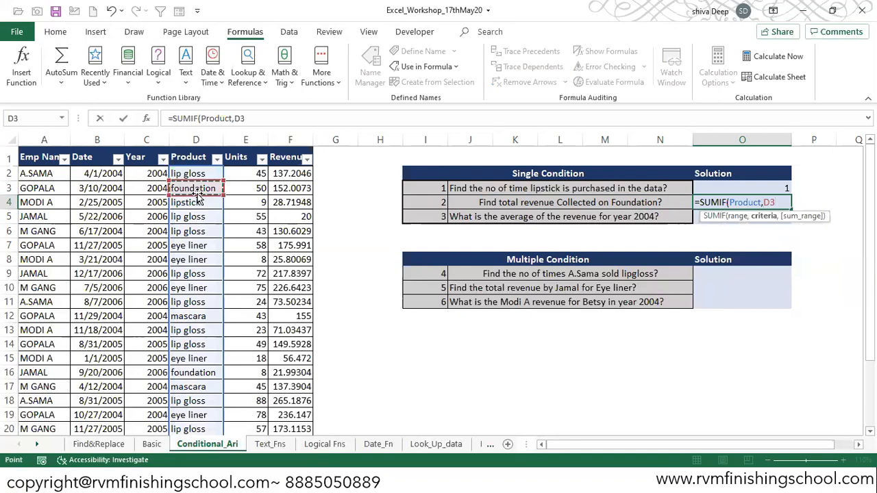
text(,)
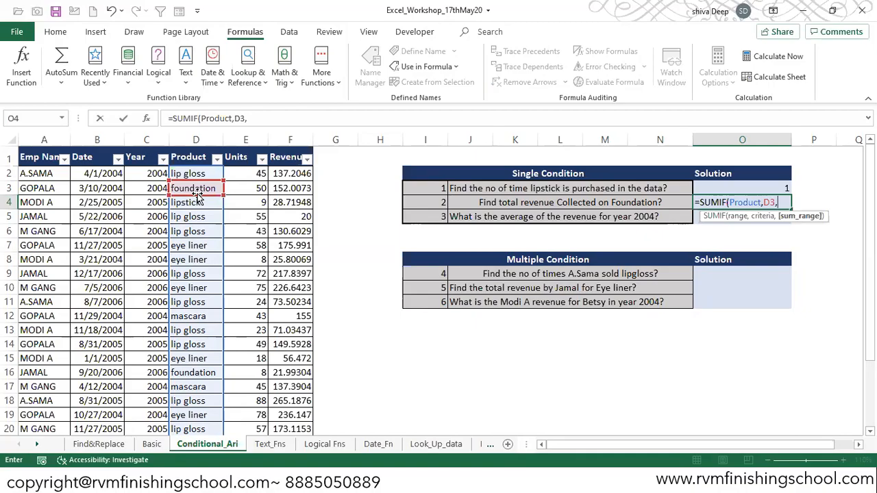
key(Return)
key(Return)
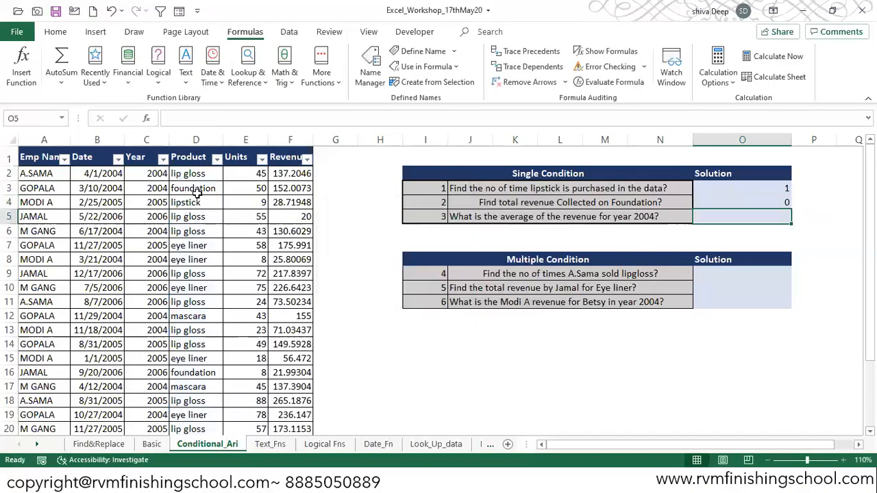
- Add the named range Revenue as the sum range so O4 holds =SUMIF(Product,D3,Revenue)
key(Up)
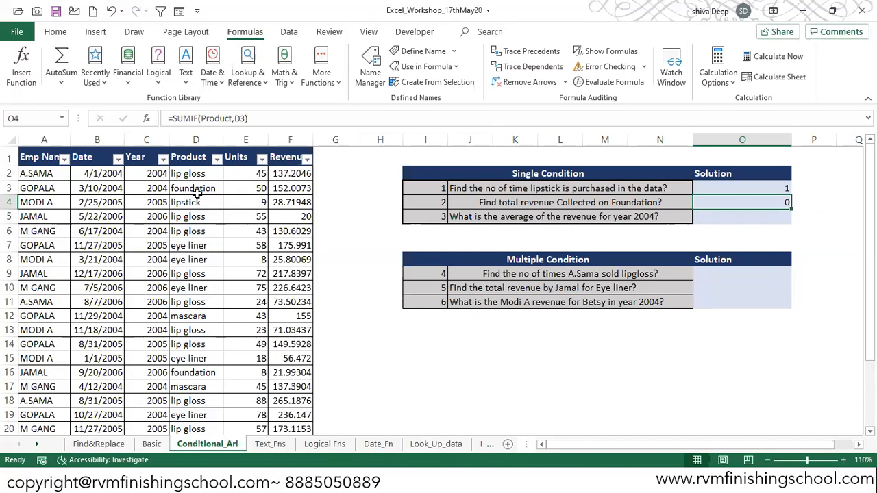
key(F2)
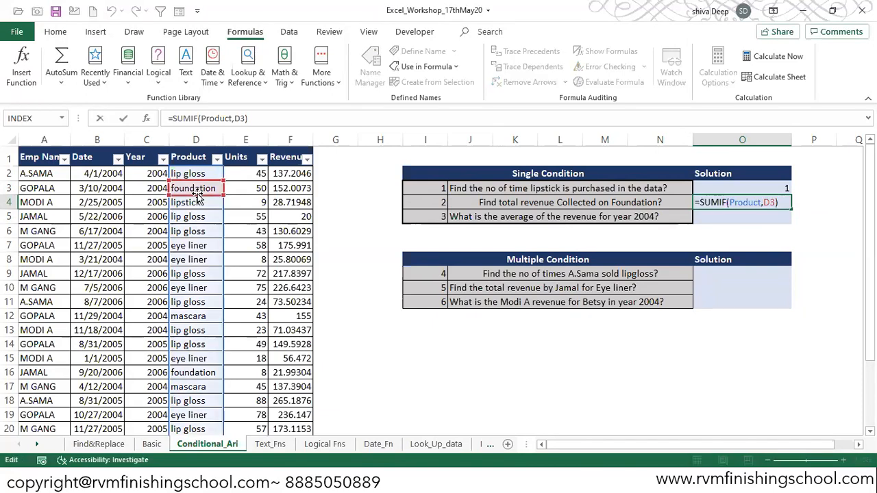
key(BackSpace)
text(,)
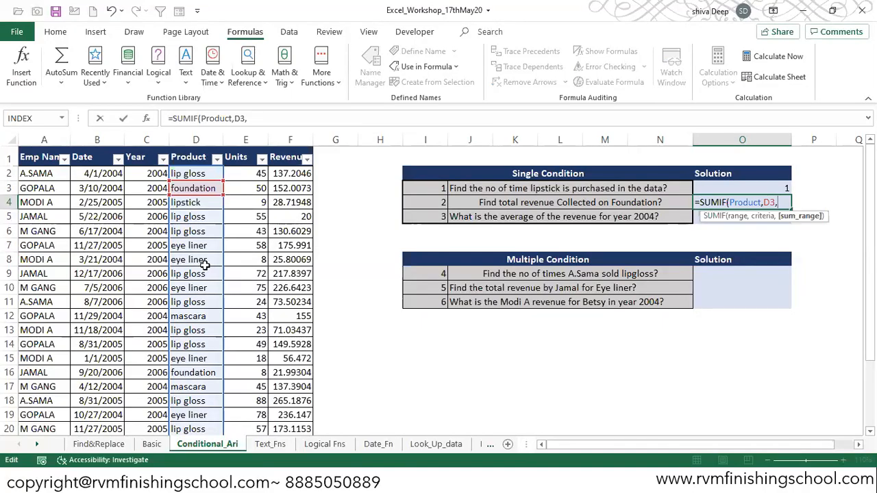
text(Revenue)
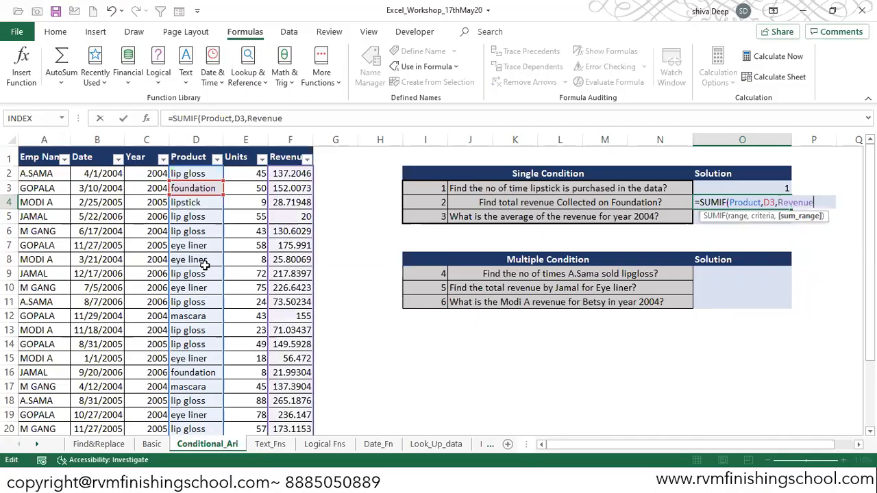
text())
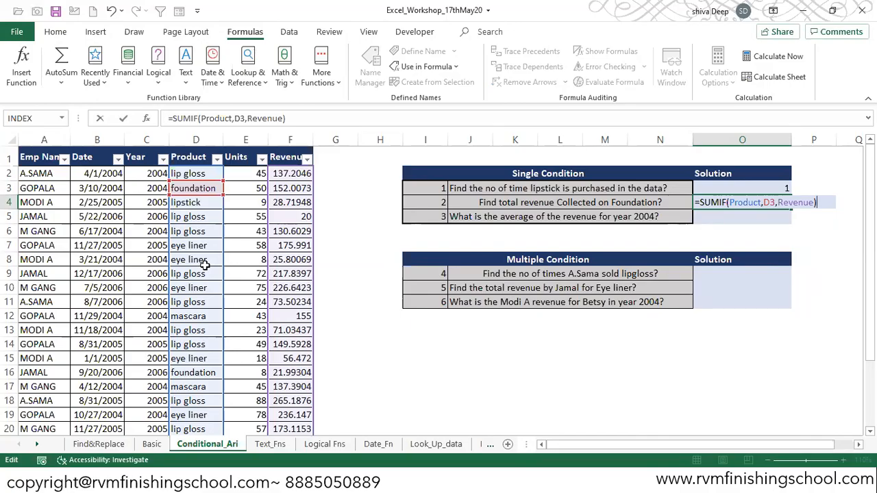
key(Return)
- Wrap the SUMIF in O4 in ROUND with one decimal digit, giving =ROUND(SUMIF(Product,D3,Revenue),1)
key(Up)
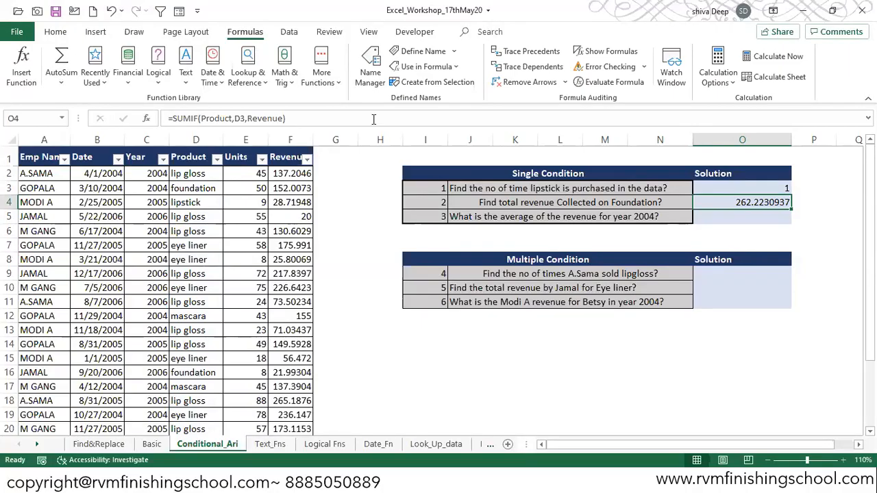
key(F2)
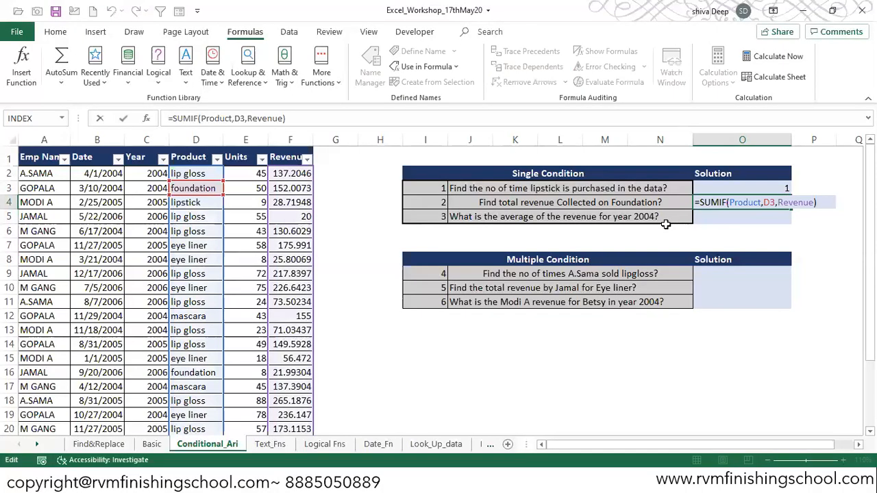
click(173, 118)
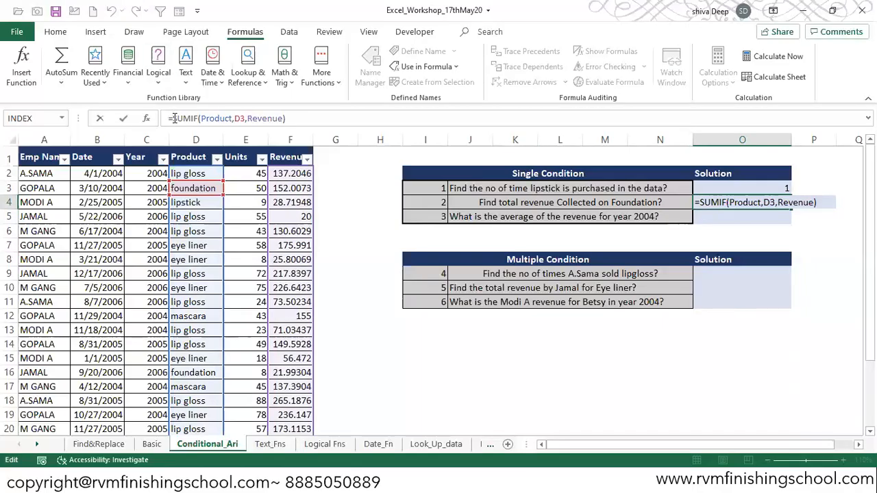
text(round)
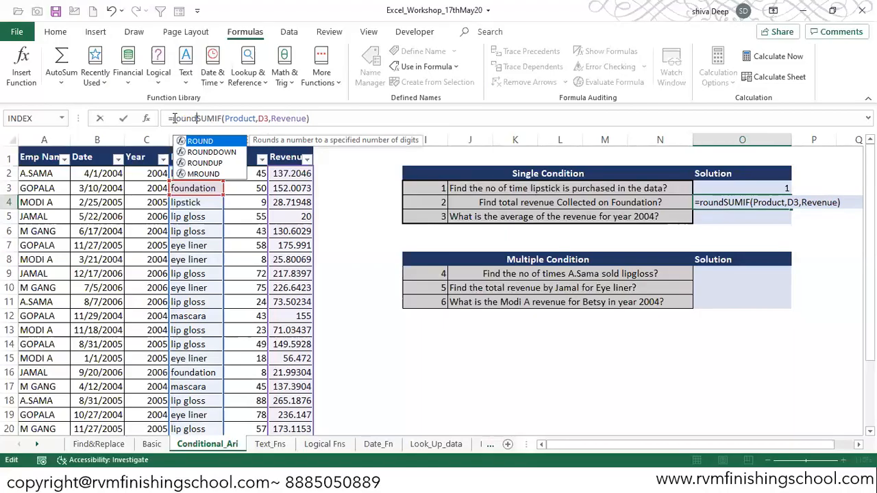
key(Tab)
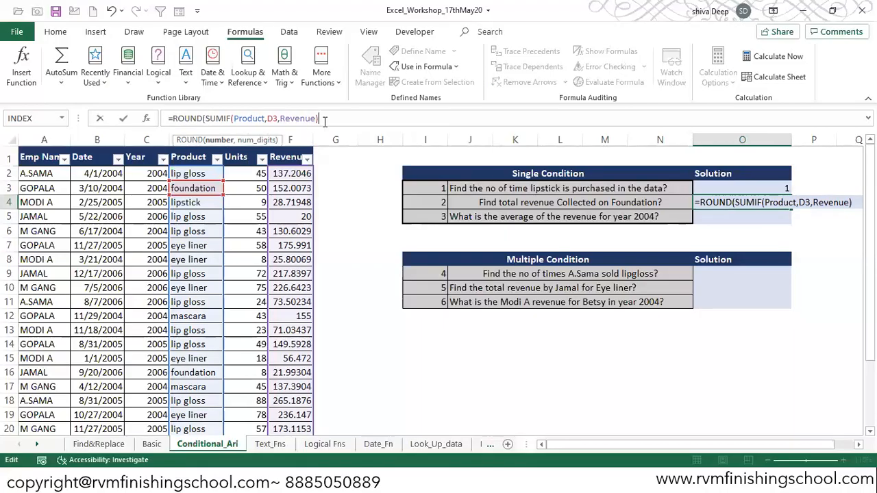
text(,1)
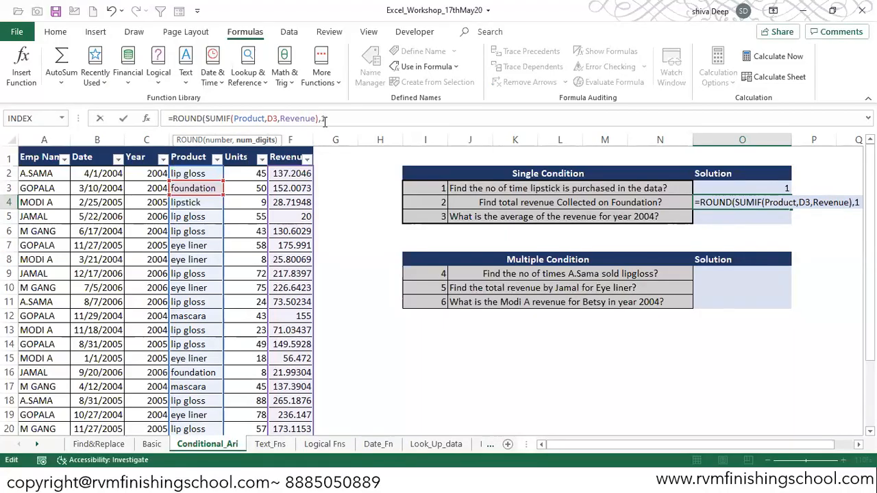
text())
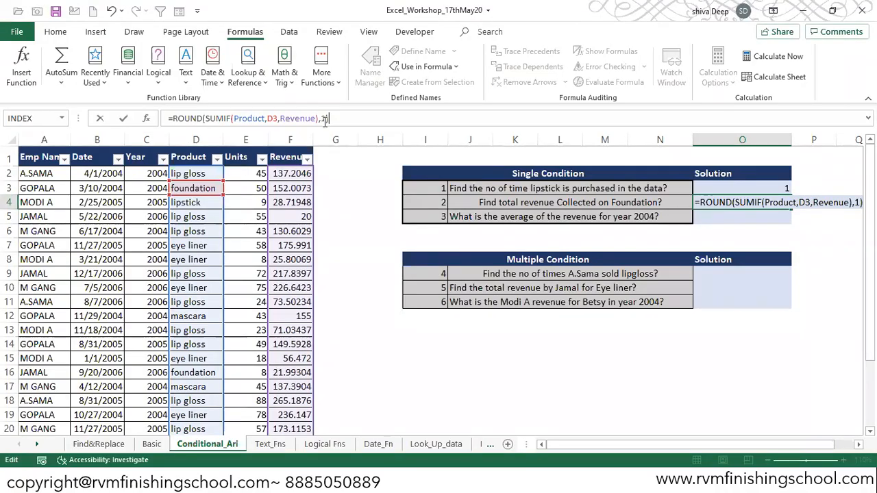
key(ctrl+Return)
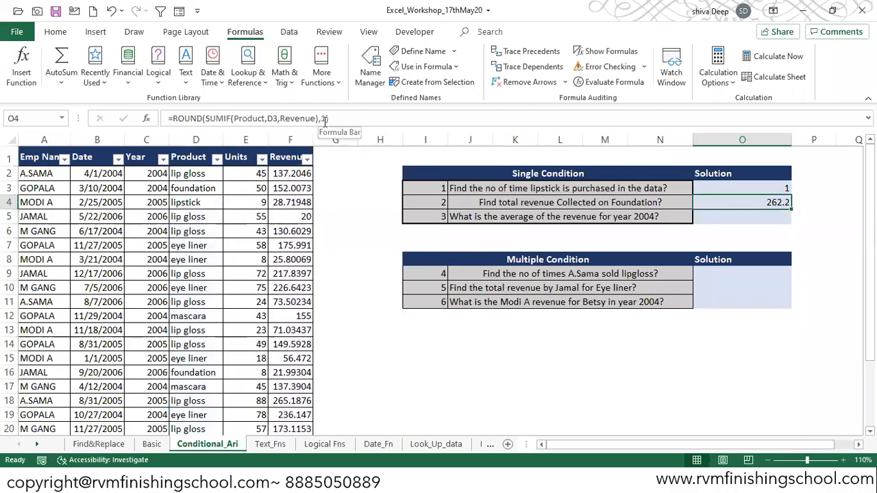
click(325, 120)
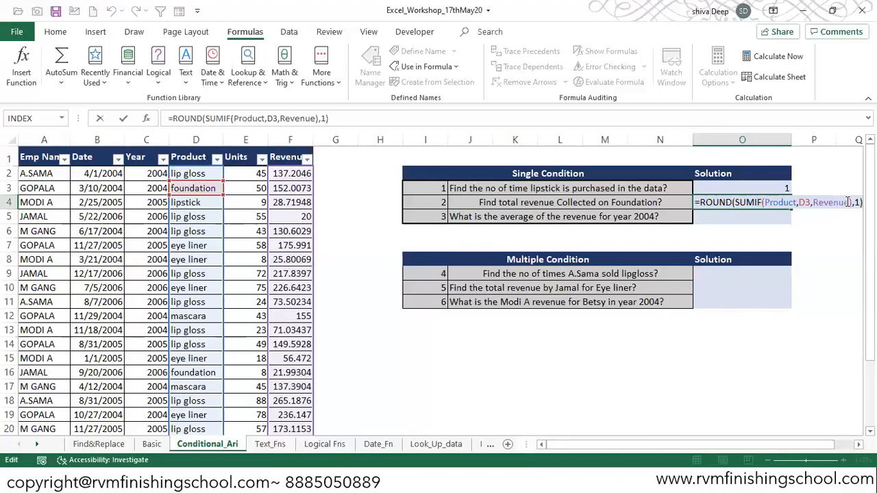
key(Return)
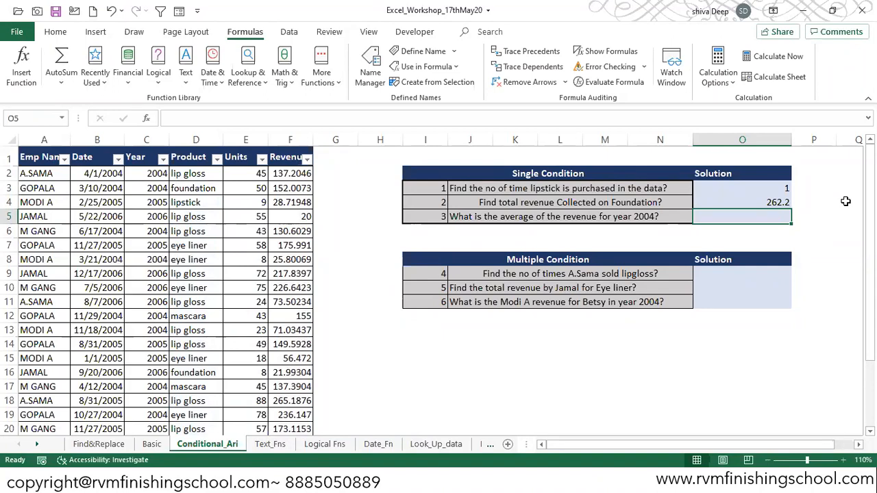
key(Up)
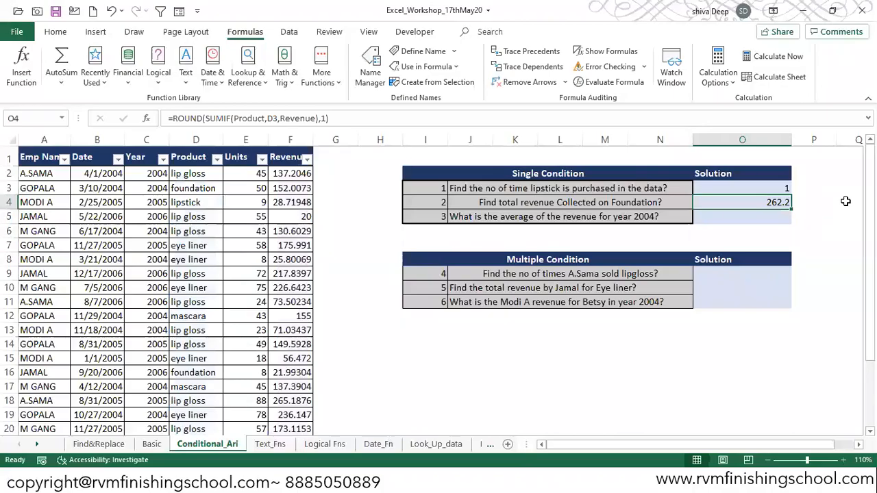
key(Down)
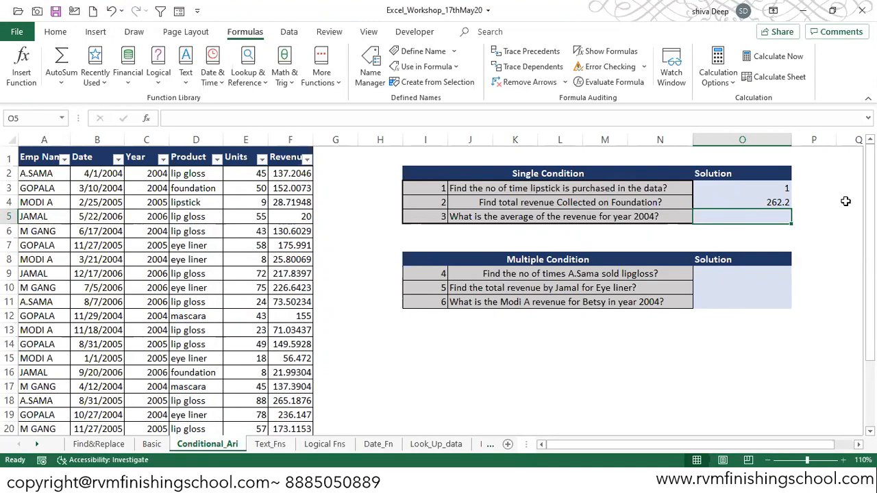
text(=aver)
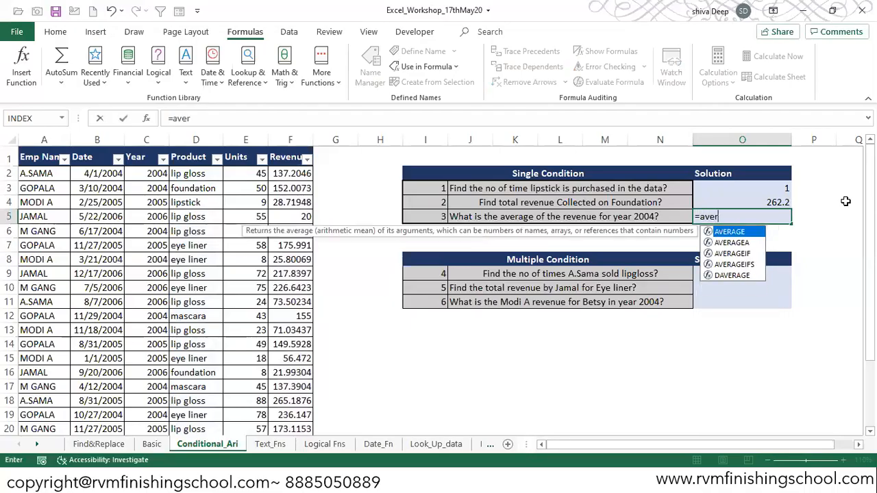
key(Left)
key(Left)
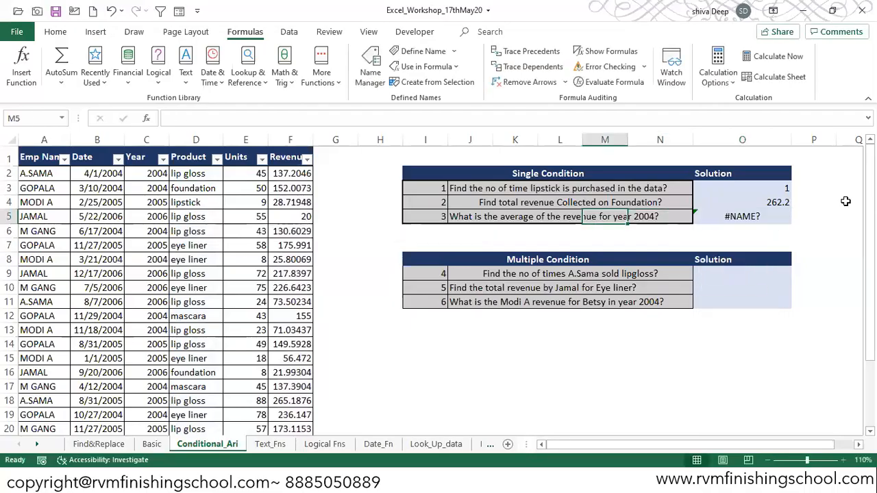
key(Right)
key(Right)
- Begin an AVERAGEIF formula in O5 for question 3, with the named range Year as the range and 2004 as the criterion
text(=ave)
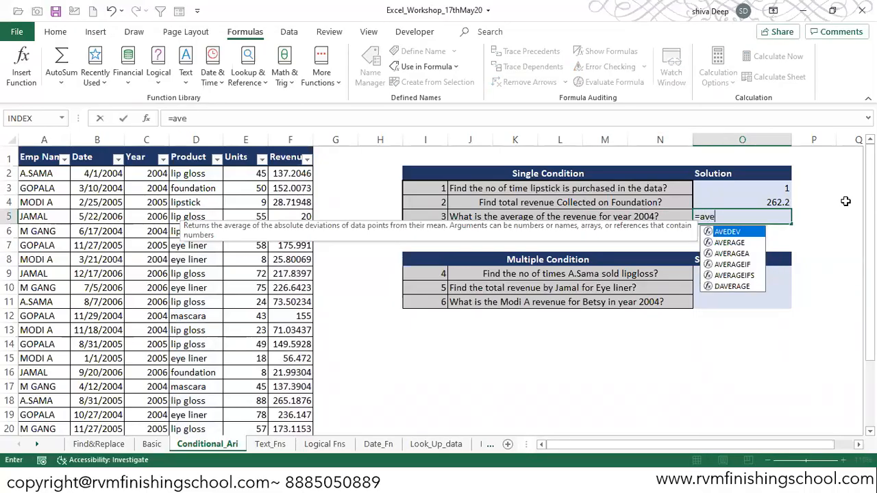
text(rage)
key(Tab)
key(Down)
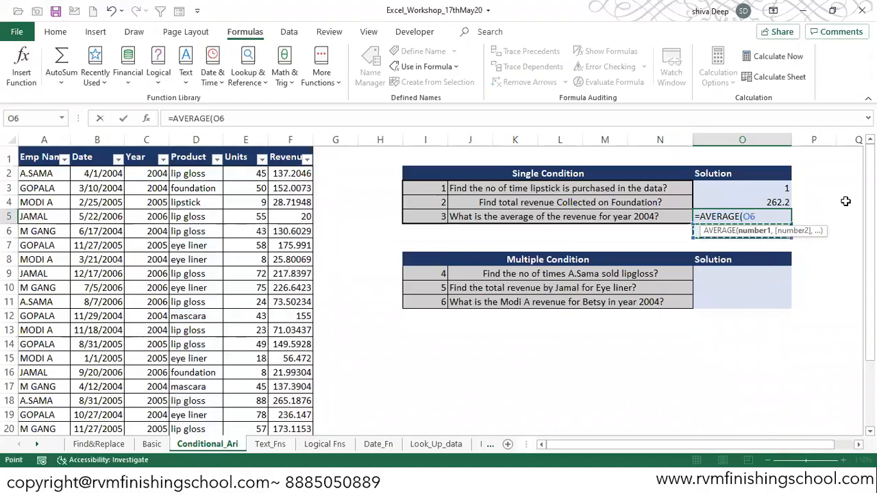
key(BackSpace)
key(BackSpace)
key(BackSpace)
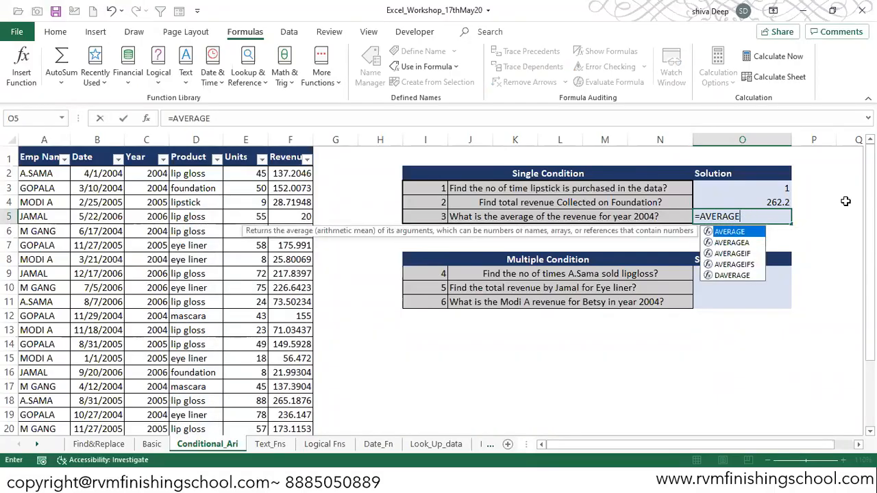
key(Down)
key(Down)
key(Tab)
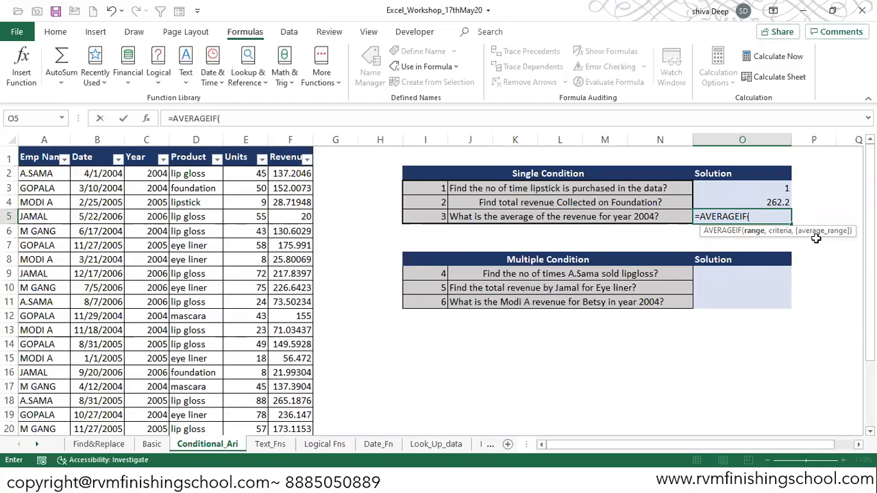
text(year)
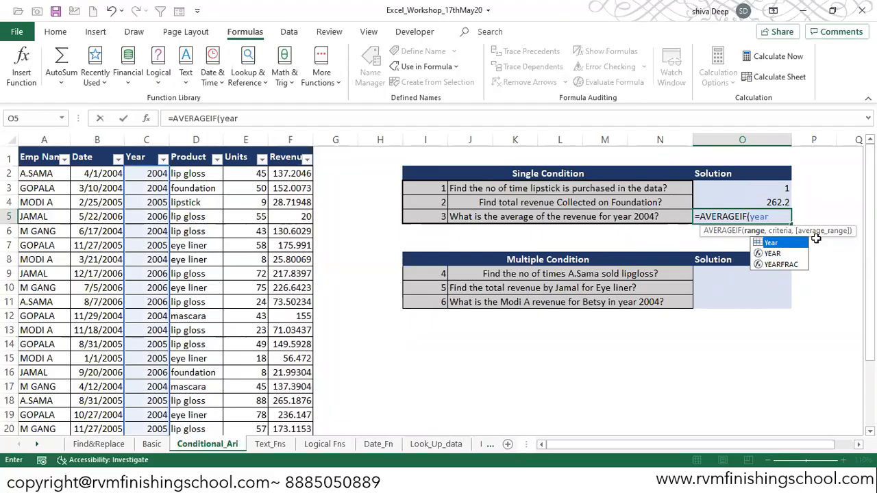
key(Tab)
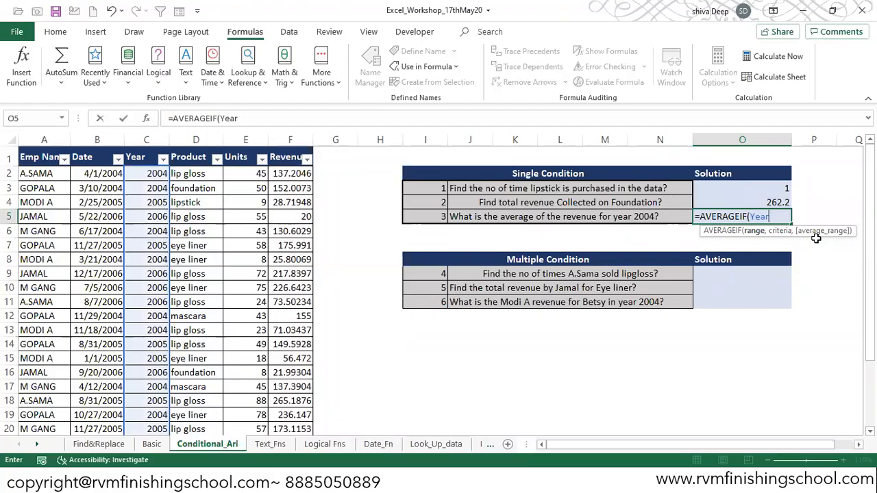
text(,2004)
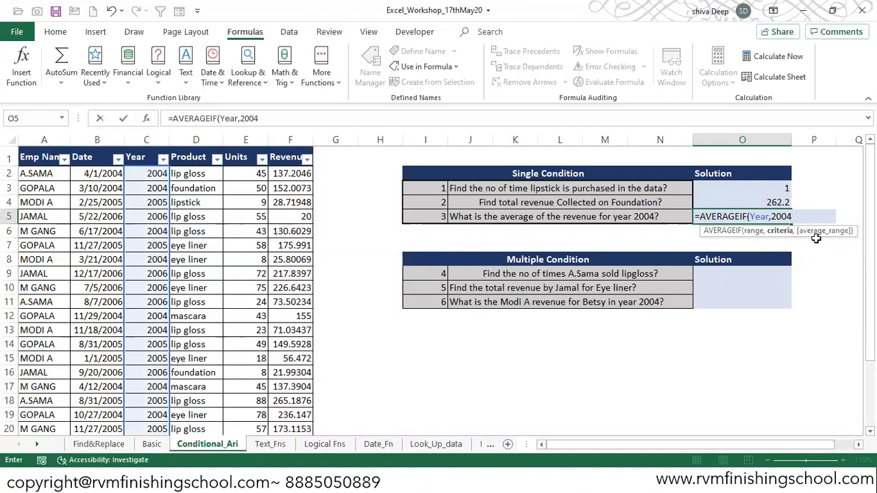
- Insert the named range Revenue as the average range, so O5 holds =AVERAGEIF(Year,2004,Revenue)
text(,rev)
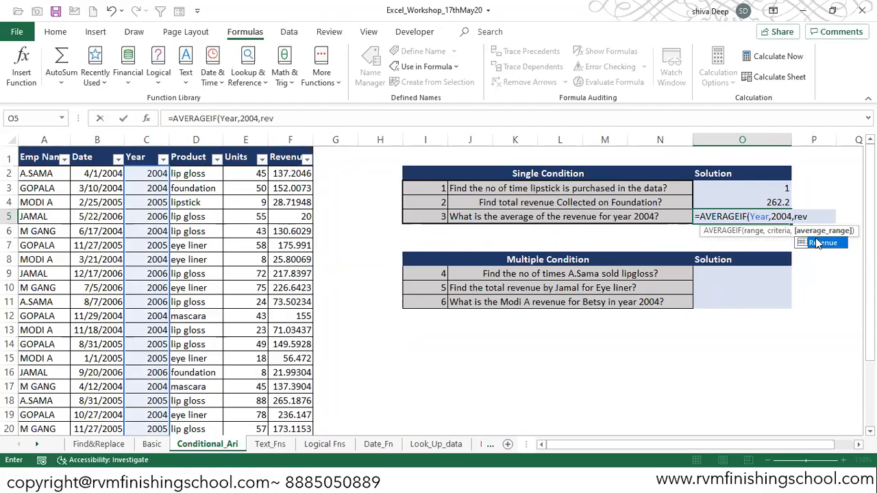
key(BackSpace)
key(BackSpace)
key(BackSpace)
key(F3)
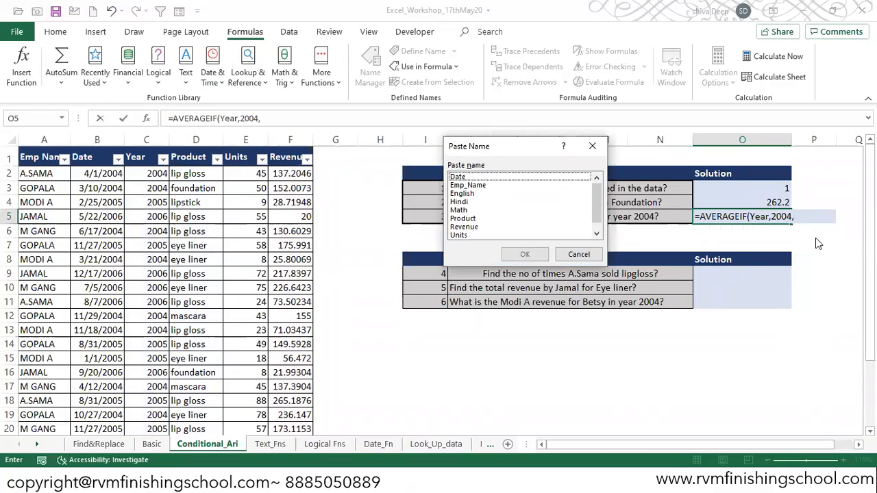
click(466, 227)
click(526, 255)
text())
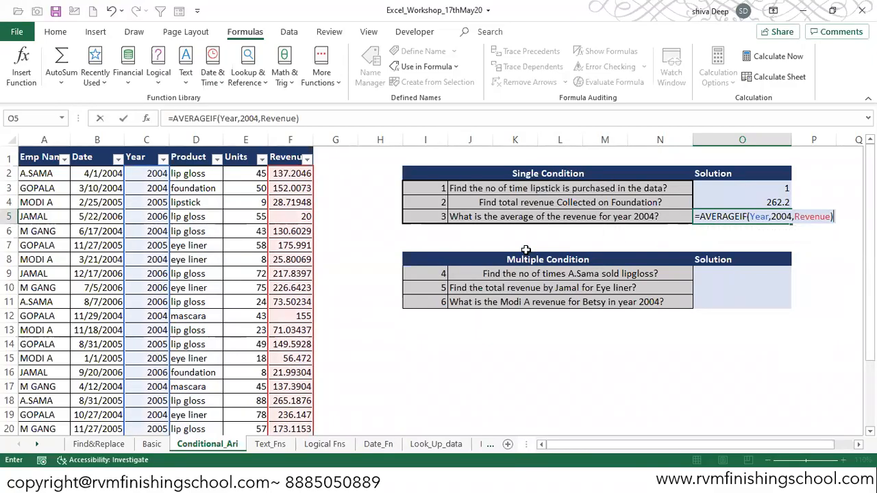
key(ctrl+Return)
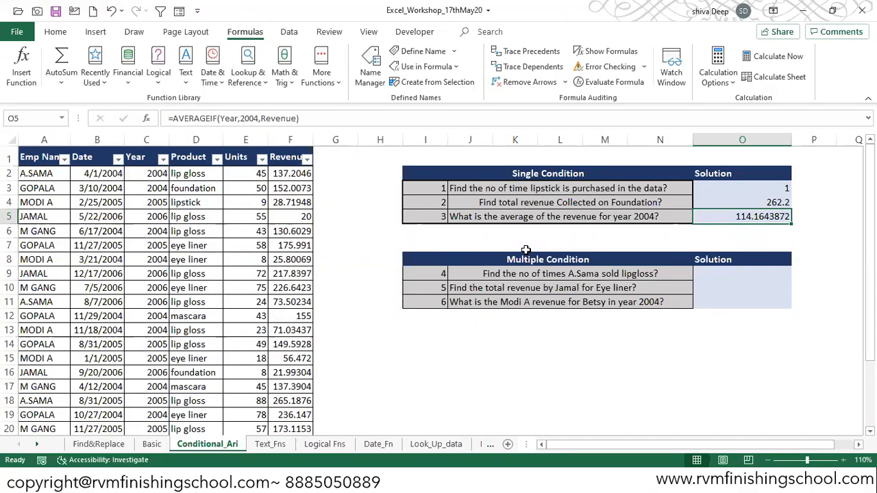
key(ctrl+shift+F1)
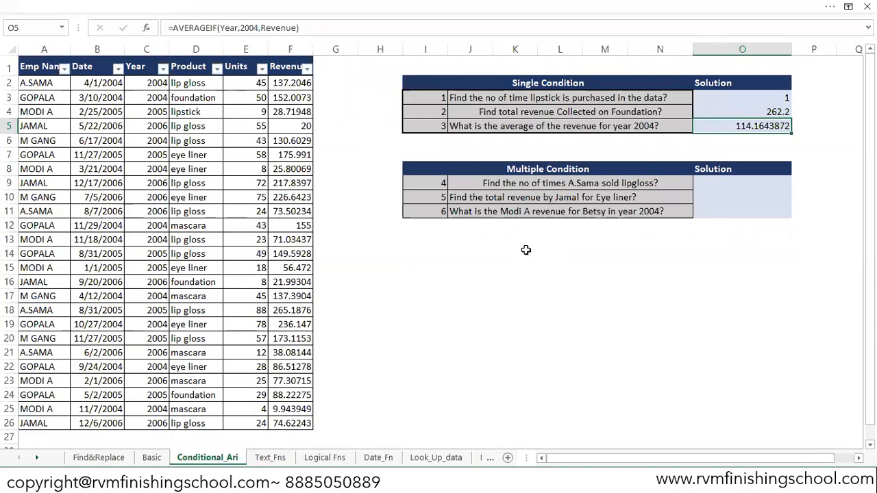
key(F1)
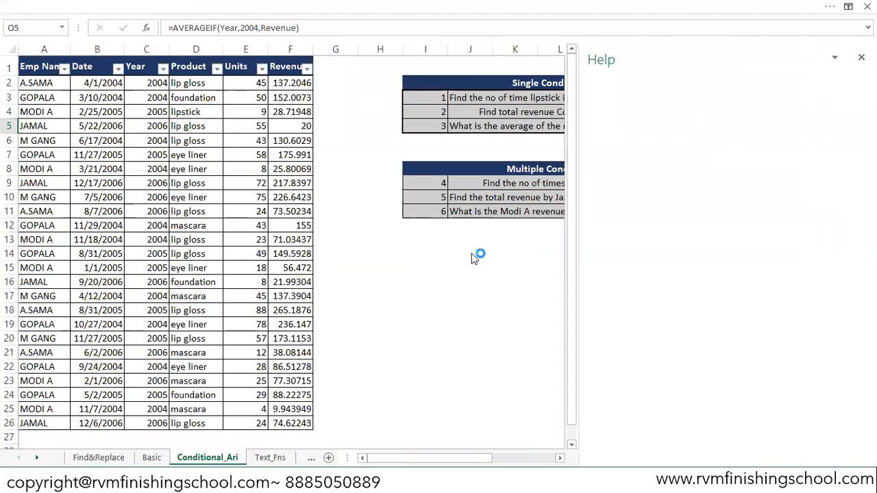
click(861, 58)
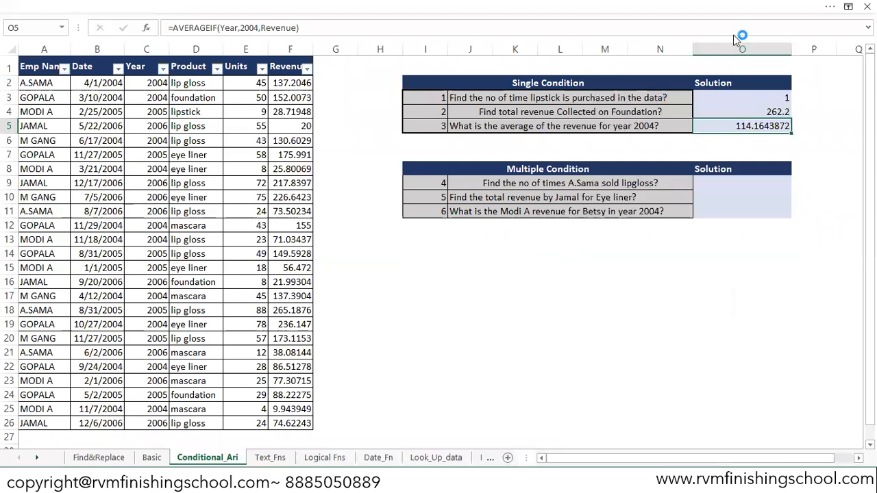
click(830, 7)
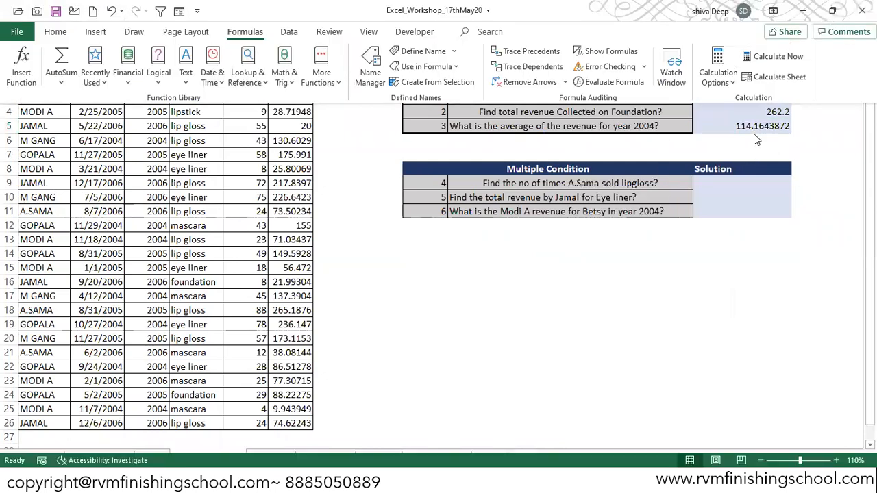
- Format the average in O5 as a number with two decimals and enter the note "ctrl + shft + !" in P5
click(754, 129)
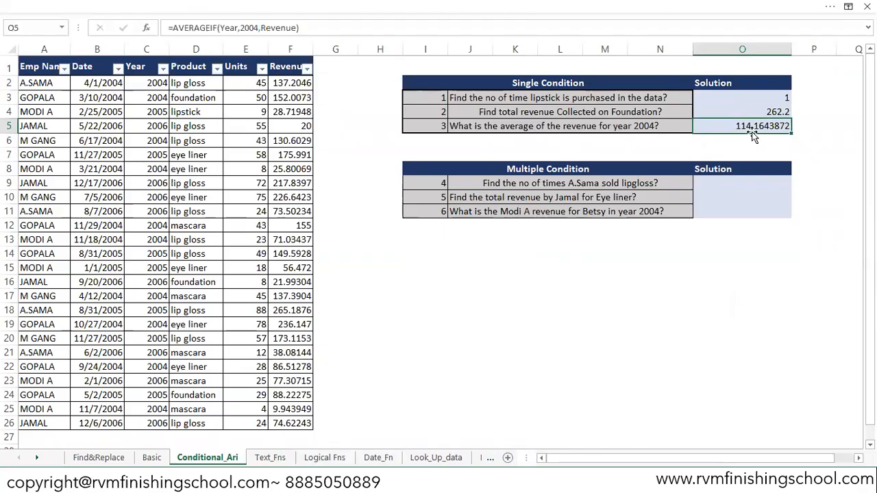
key(ctrl+shift+1)
key(Right)
text(ctrl + shft + !)
key(Return)
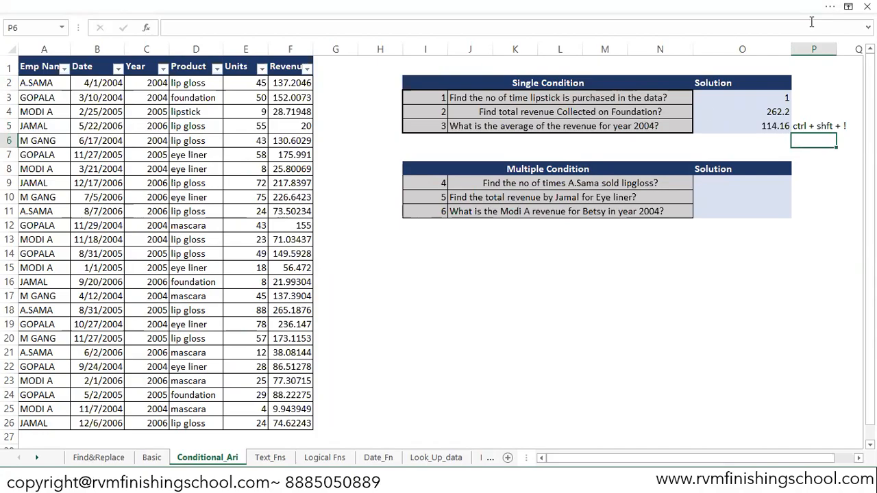
- Select the note in P5 and set the ribbon to show tabs and commands all the time
click(830, 10)
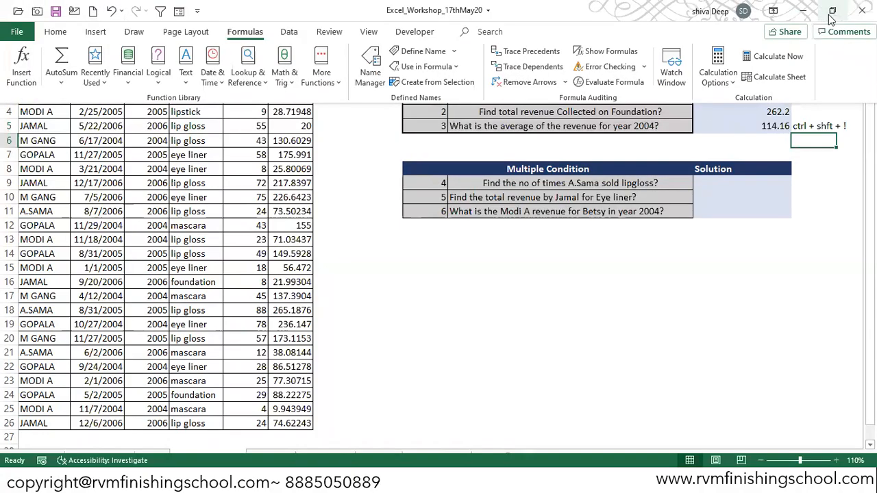
click(834, 184)
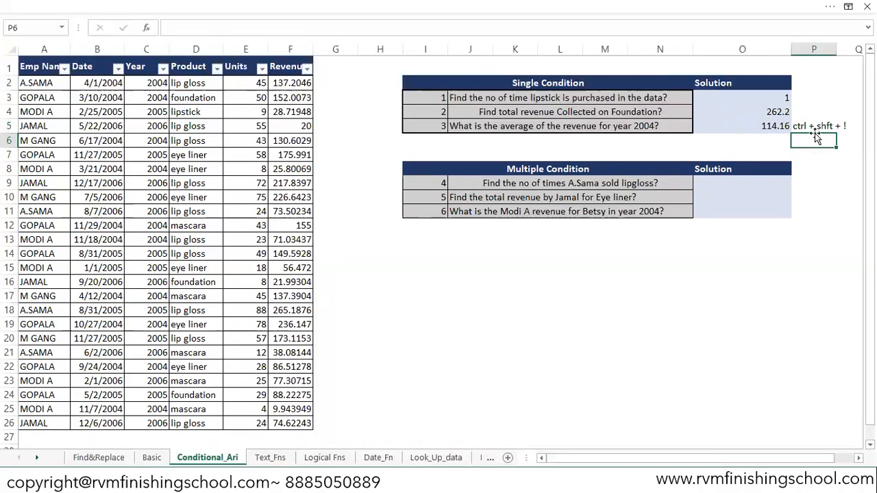
click(815, 126)
click(849, 6)
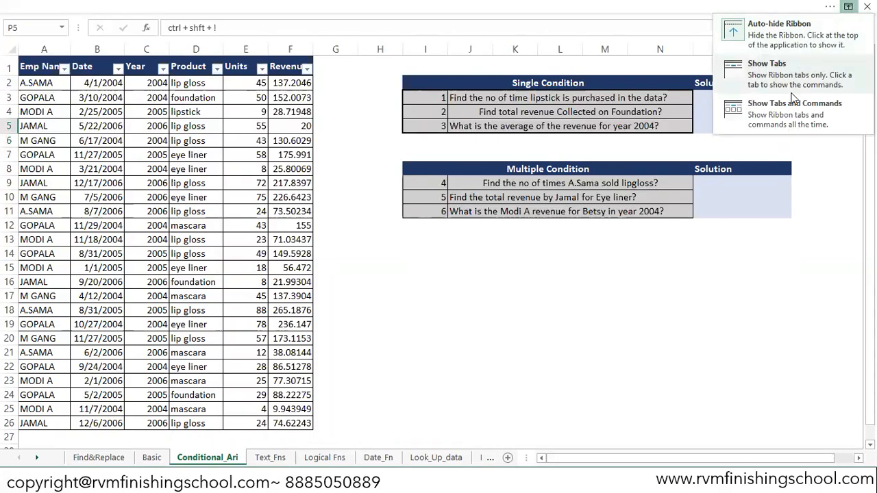
click(788, 113)
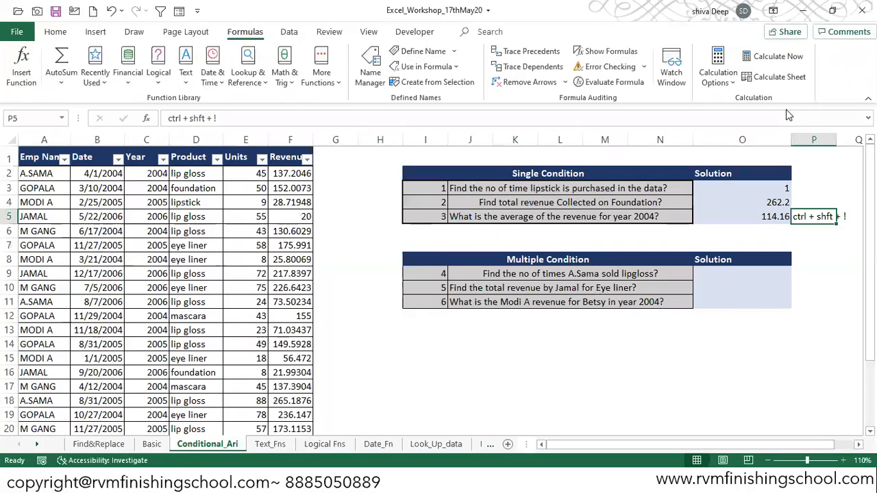
click(806, 243)
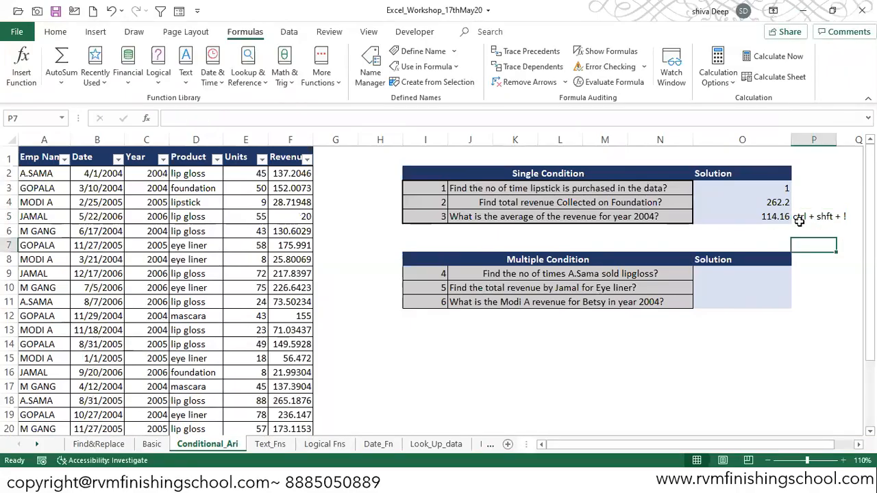
click(761, 205)
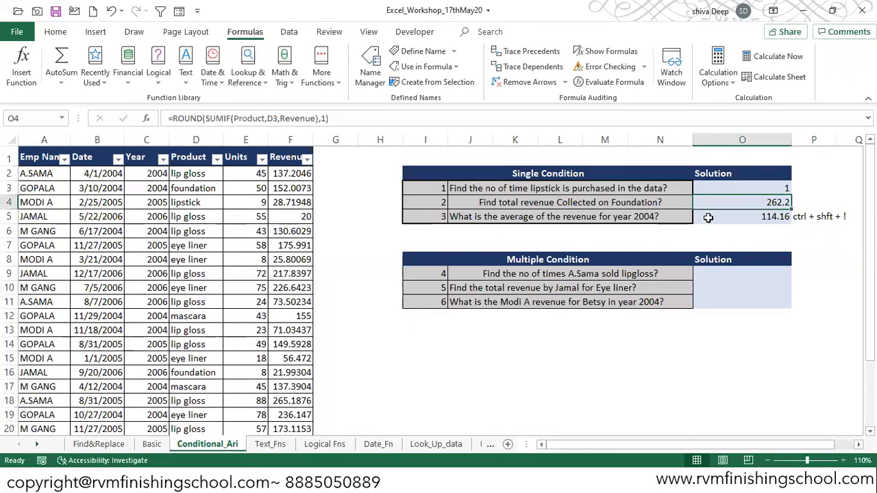
drag(727, 184, 725, 215)
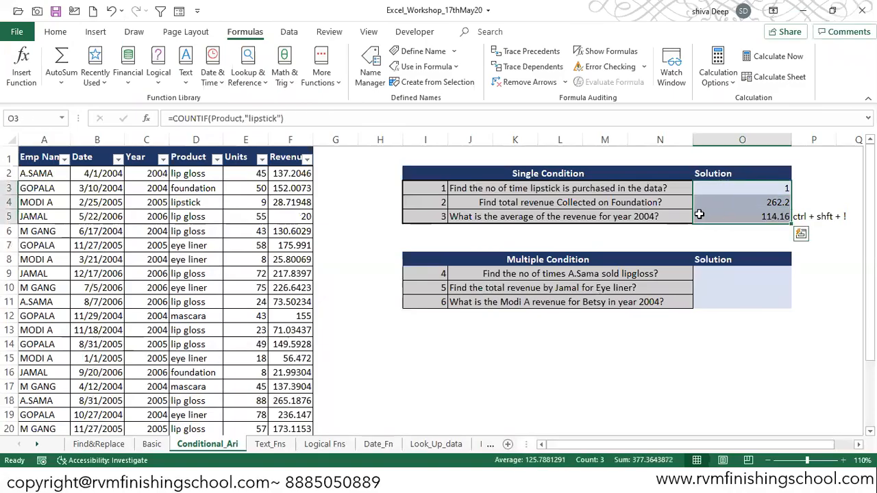
- Label the three single-condition questions with their functions, entering Countif in H3, Sumif in H4 and Average in H5
click(385, 190)
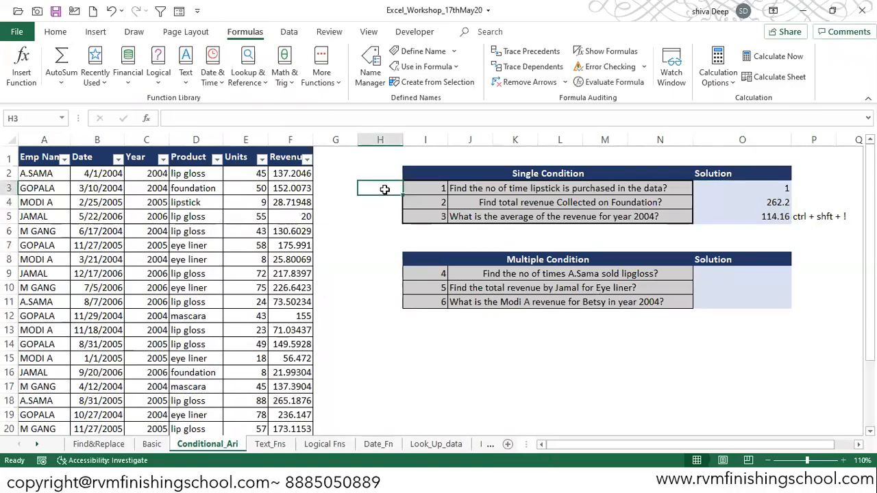
text(Counti)
key(Return)
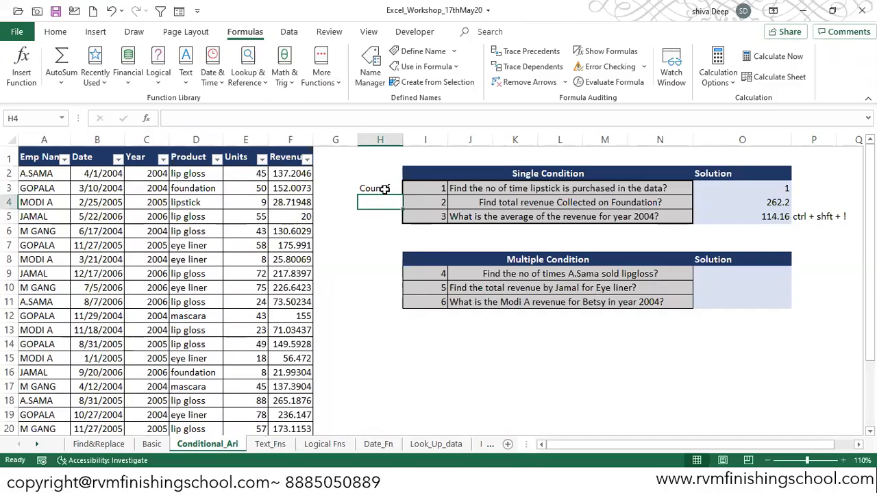
text(Sumif)
key(Return)
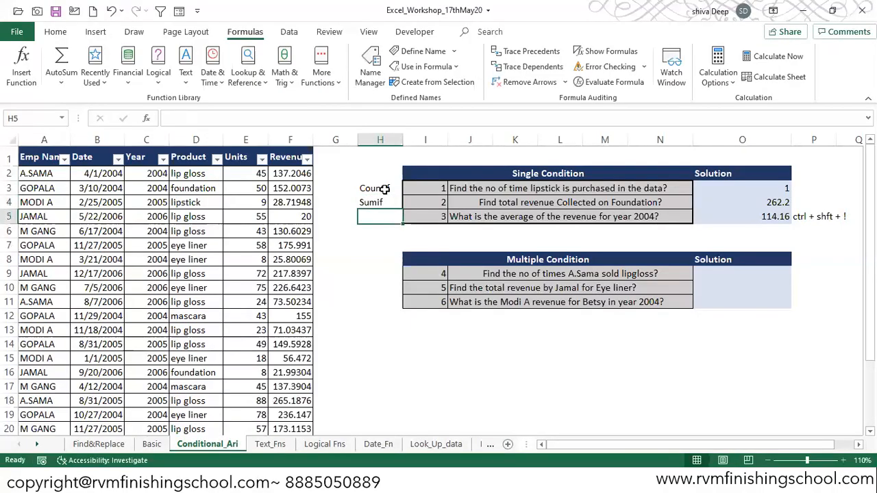
text(Average)
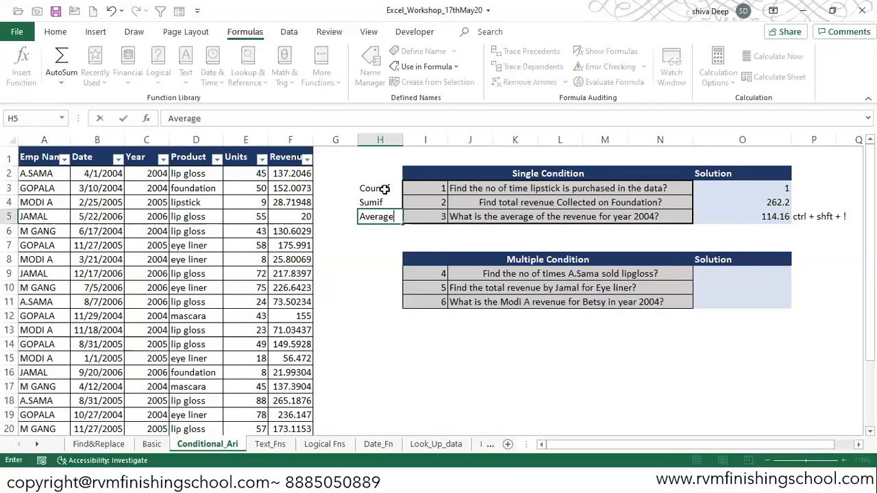